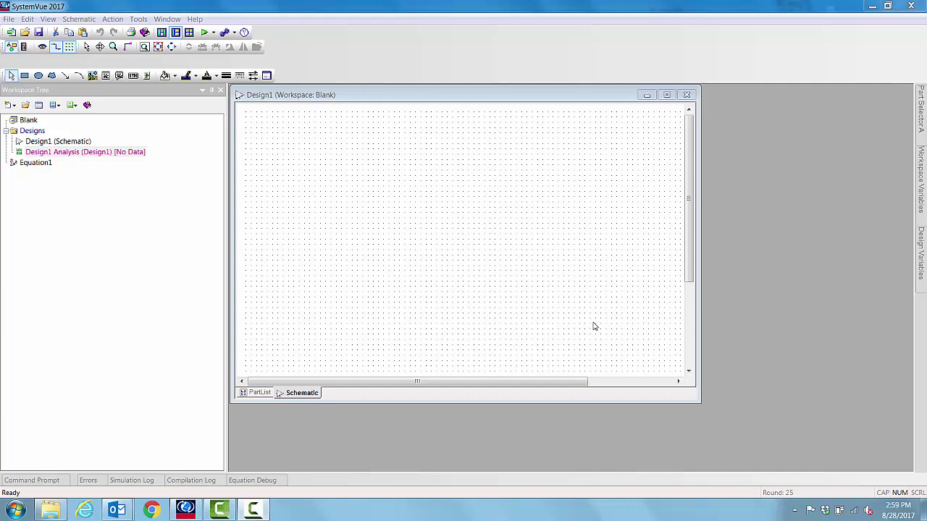
Bring up the context menu for the Blank workspace in the Workspace Tree.
{"action": "right_click", "coordinate": [30, 122]}
Close Blank, then open the SParamDatasetPhaseShifterAtten example from RF Architecture Design > Phased Array Analysis.
{"action": "left_click", "coordinate": [63, 152]}
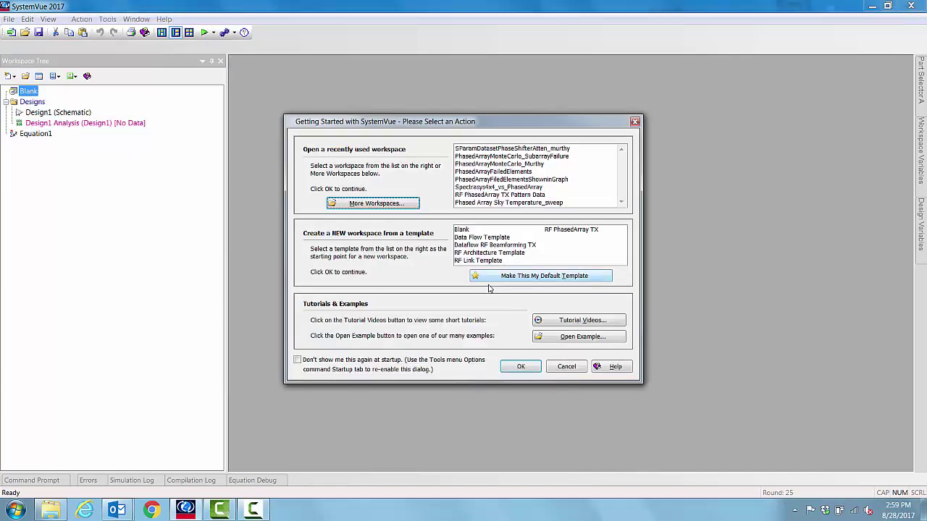
{"action": "left_click", "coordinate": [577, 337]}
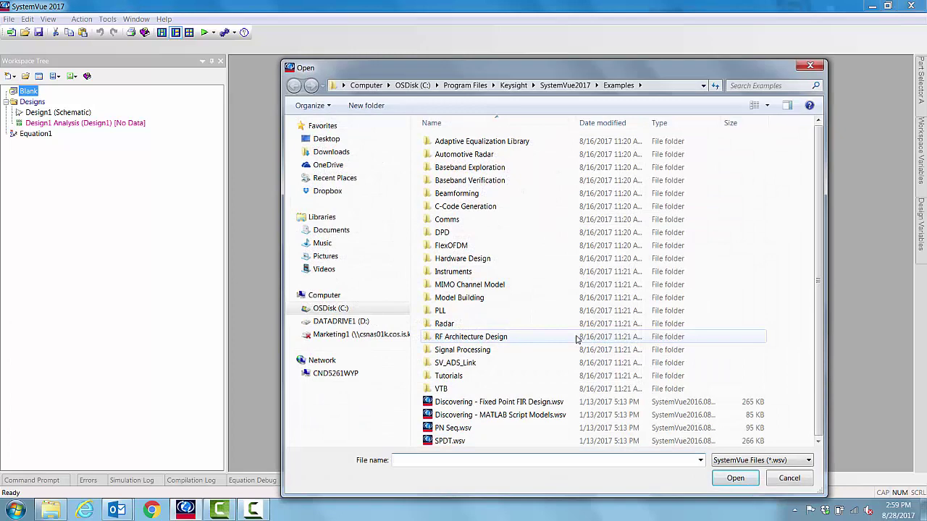
{"action": "double_click", "coordinate": [479, 338]}
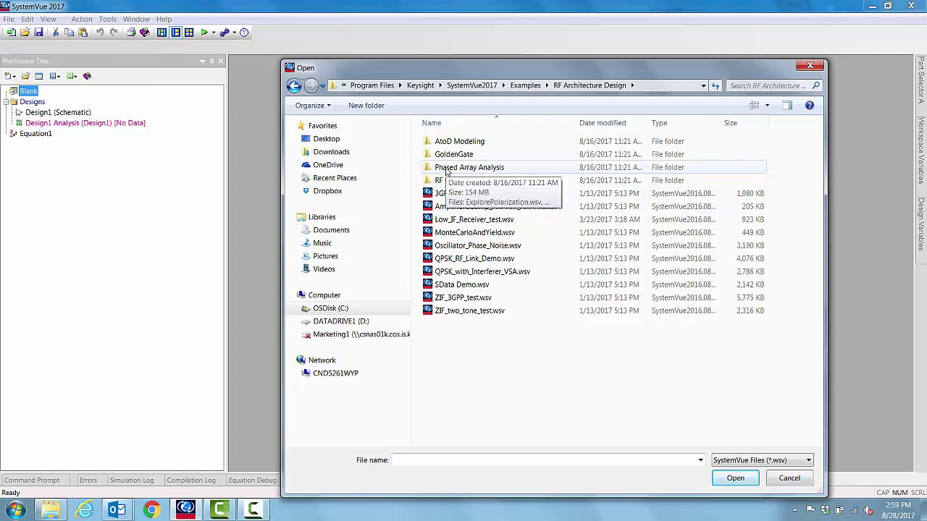
{"action": "double_click", "coordinate": [447, 170]}
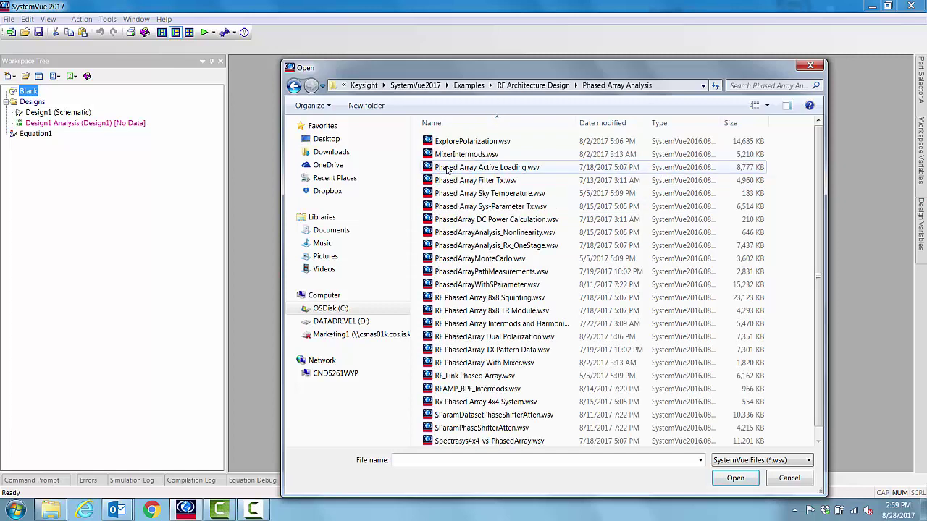
{"action": "left_click", "coordinate": [494, 417]}
{"action": "left_click", "coordinate": [732, 478]}
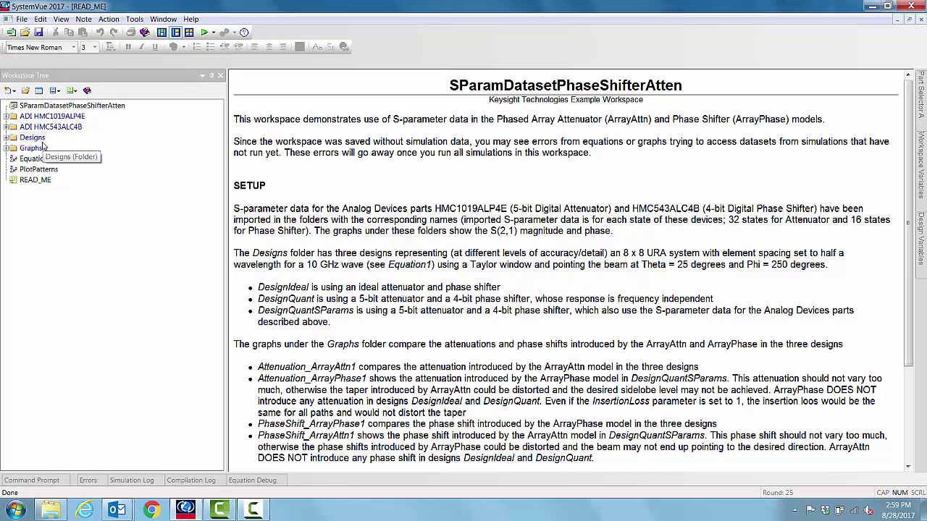
Peek into the HMC1019ALP4E and HMC543ALC4B data folders, then expand the Designs folder.
{"action": "left_click", "coordinate": [6, 116]}
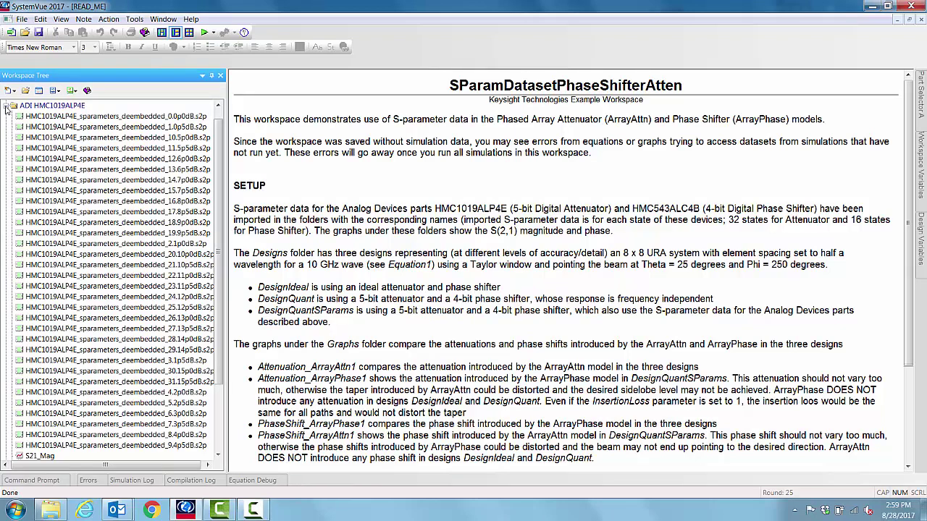
{"action": "left_click", "coordinate": [6, 106]}
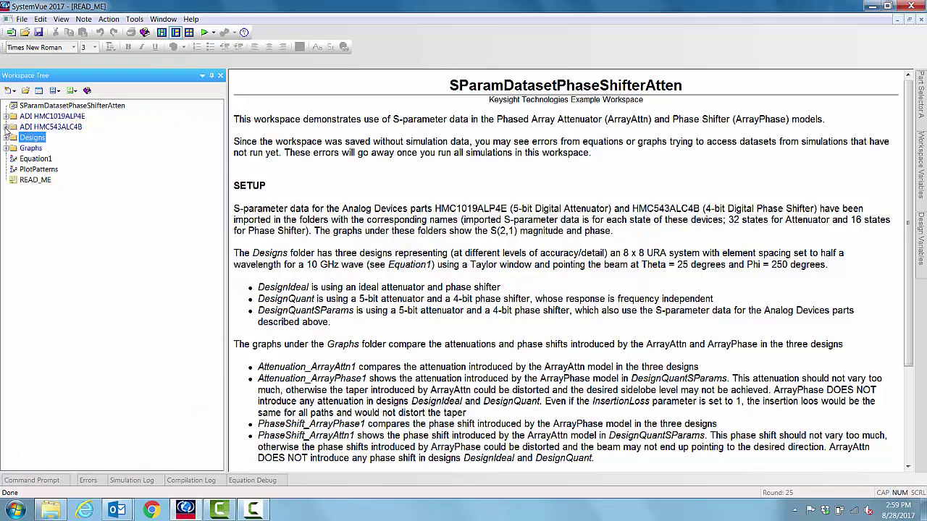
{"action": "left_click", "coordinate": [5, 127]}
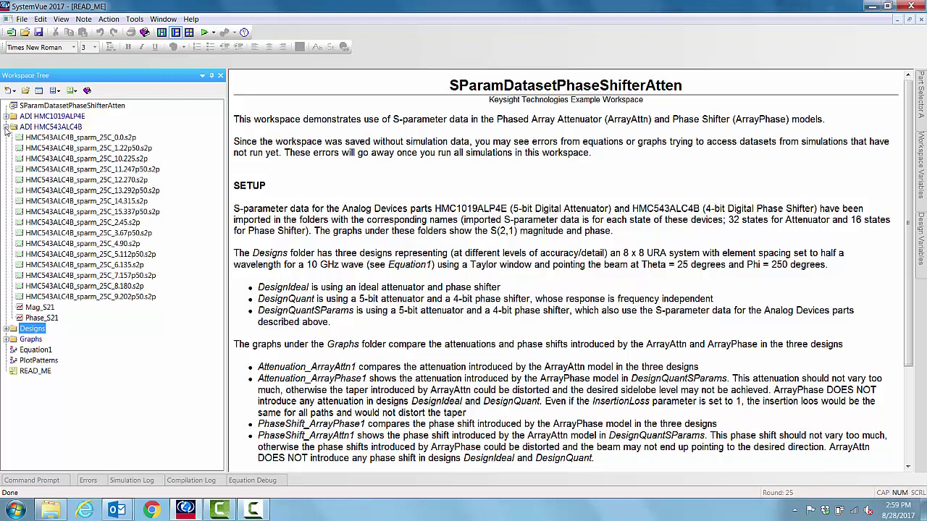
{"action": "left_click", "coordinate": [5, 127]}
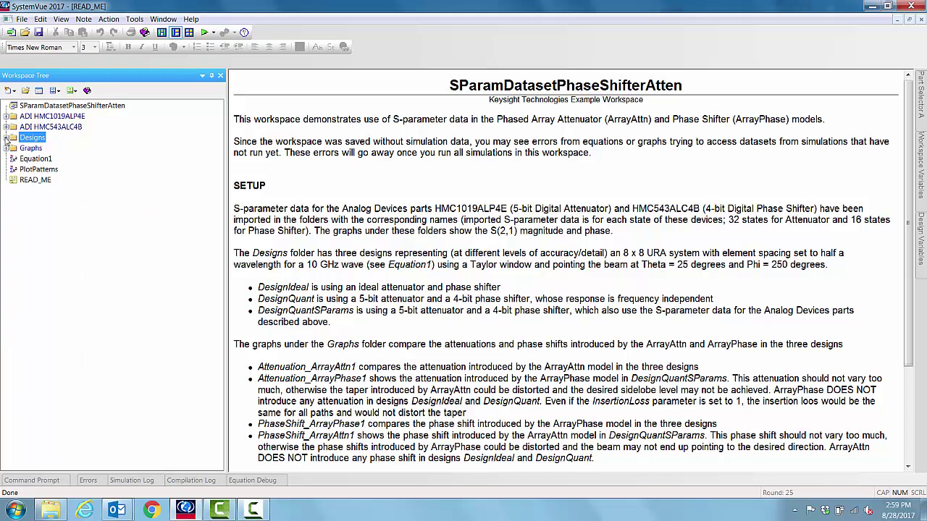
{"action": "left_click", "coordinate": [6, 139]}
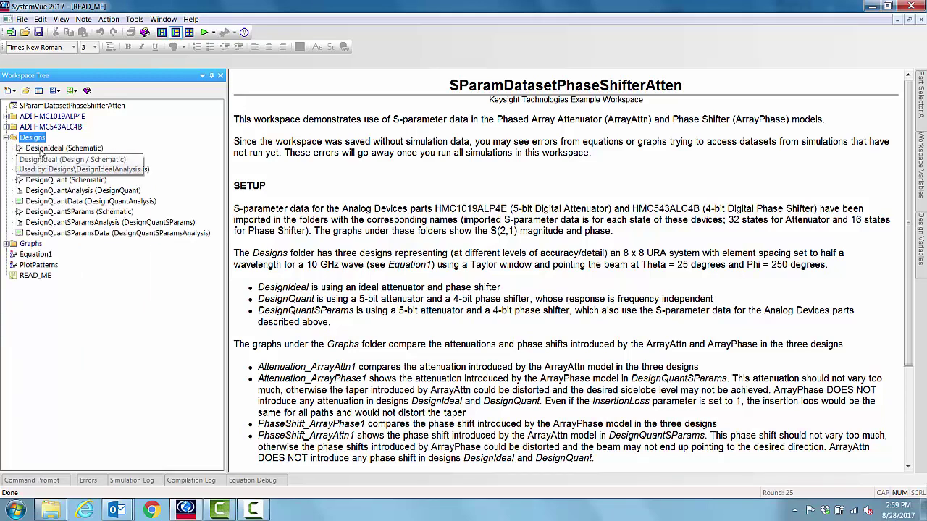
Open the DesignIdeal schematic and review the ArrayPhase1 phase shifter's Phi beam angle.
{"action": "double_click", "coordinate": [41, 148]}
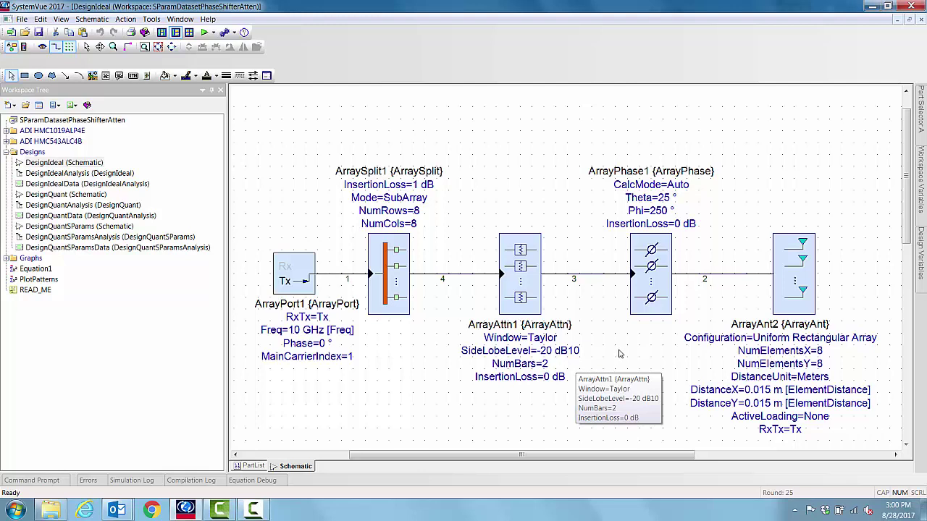
{"action": "double_click", "coordinate": [649, 257]}
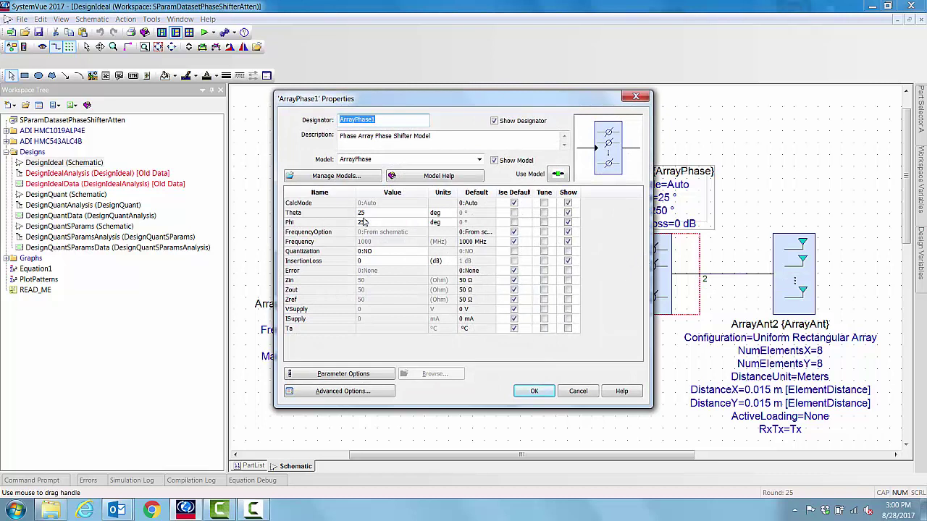
{"action": "left_click", "coordinate": [361, 223]}
{"action": "left_click", "coordinate": [535, 391]}
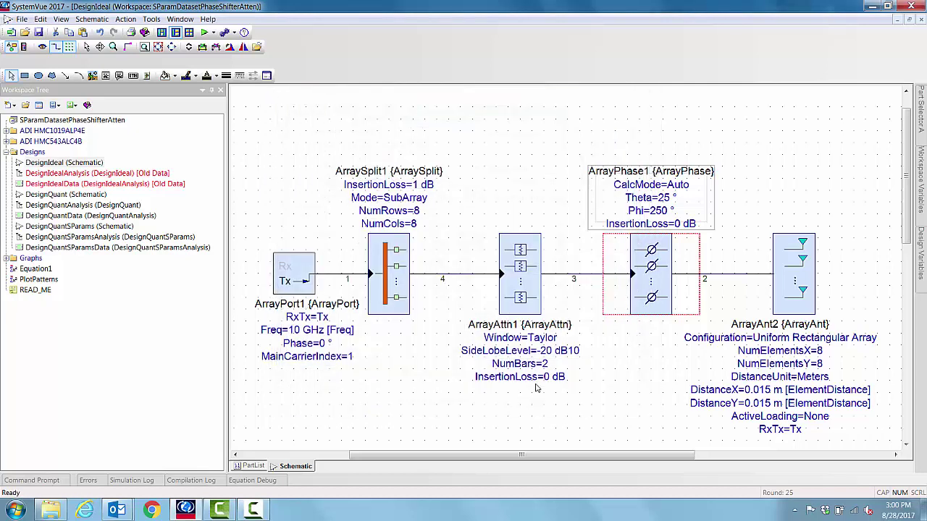
{"action": "left_click", "coordinate": [601, 389]}
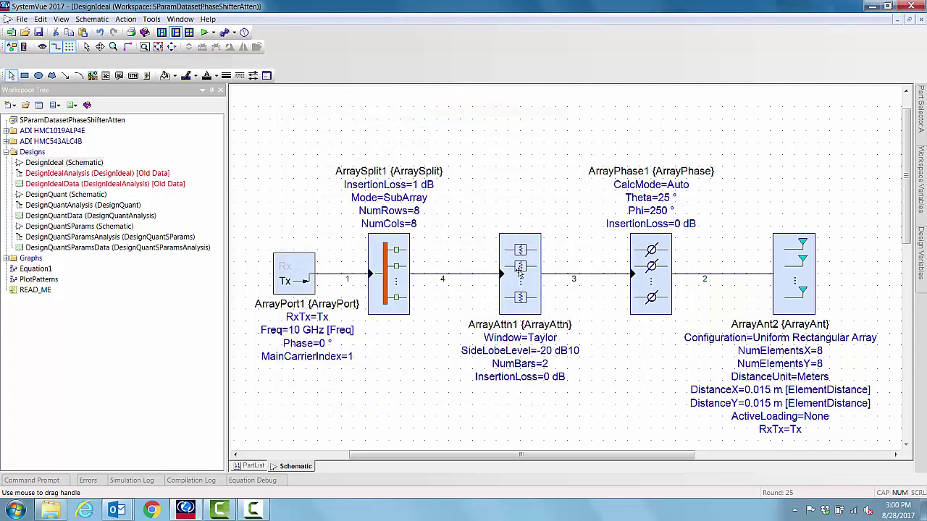
Review the ArrayAttn1 attenuator properties, then run DesignIdealAnalysis.
{"action": "double_click", "coordinate": [519, 273]}
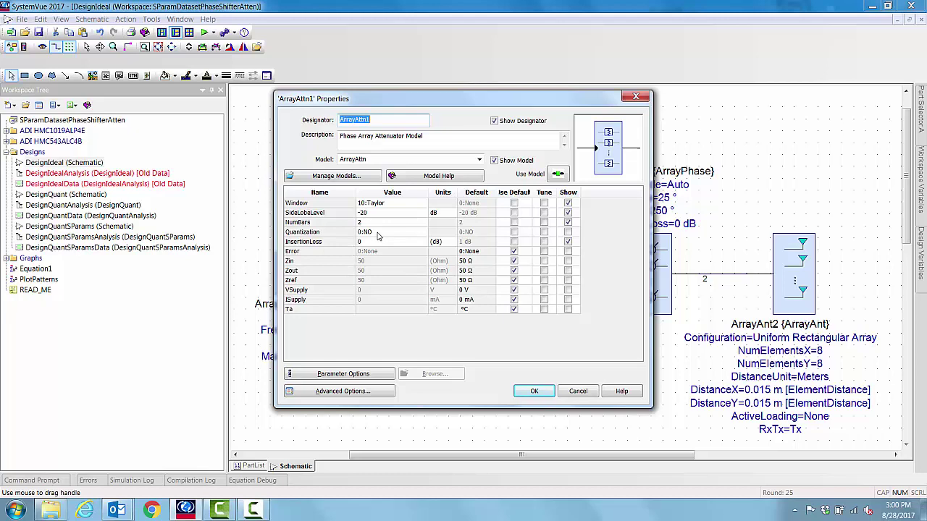
{"action": "left_click", "coordinate": [528, 395]}
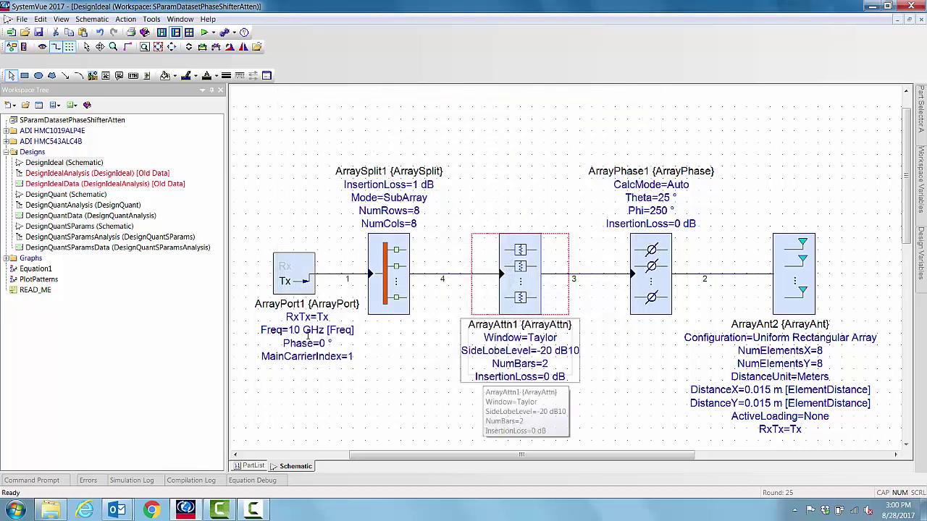
{"action": "right_click", "coordinate": [33, 173]}
{"action": "left_click", "coordinate": [65, 245]}
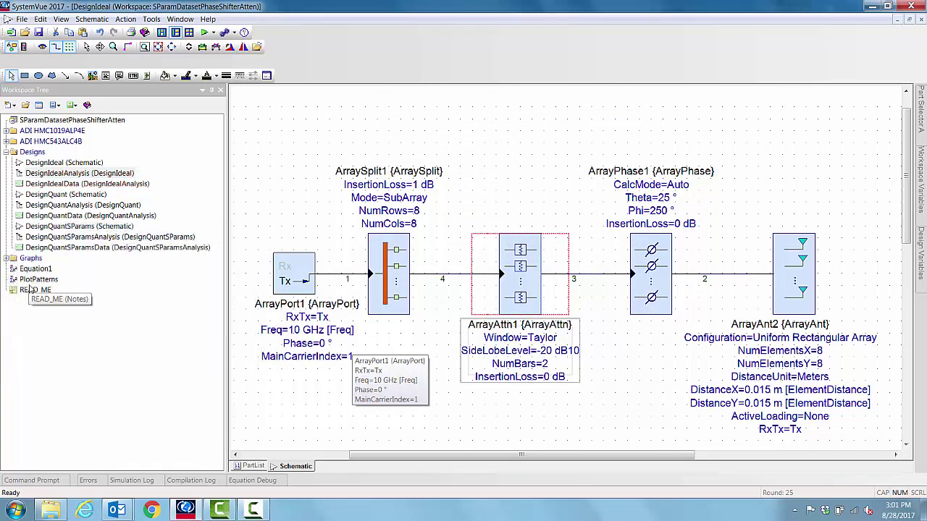
Comment out PlotPatterns lines 6–14 and run the equations to plot the Ideal 3D pattern.
{"action": "double_click", "coordinate": [36, 280]}
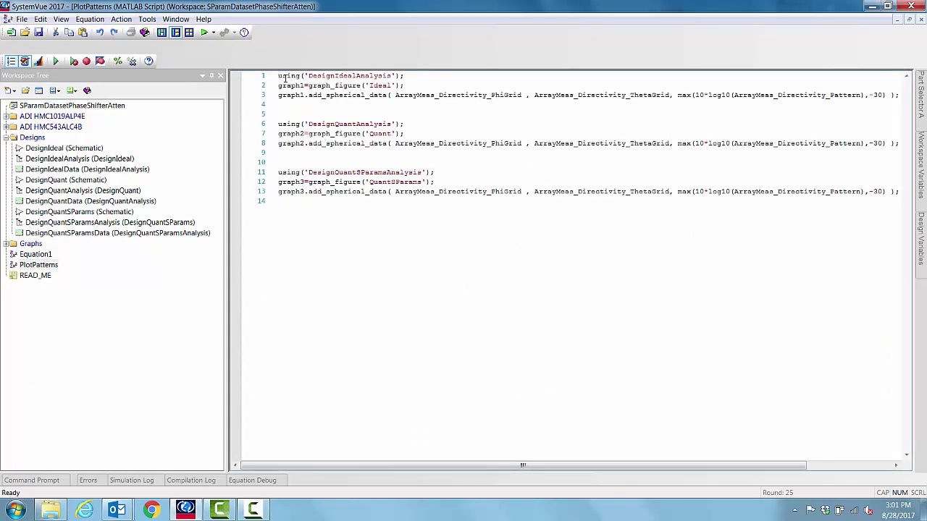
{"action": "left_click_drag", "start_coordinate": [279, 123], "coordinate": [309, 201]}
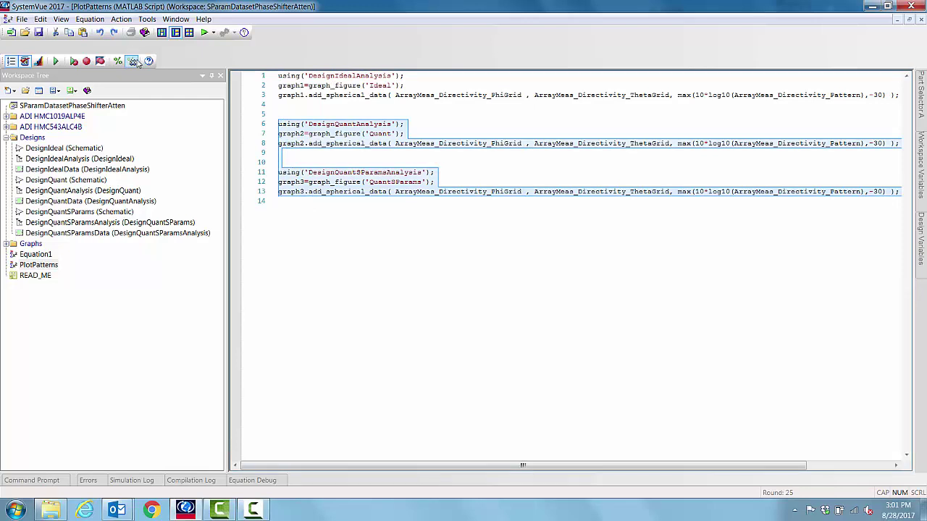
{"action": "left_click", "coordinate": [119, 62]}
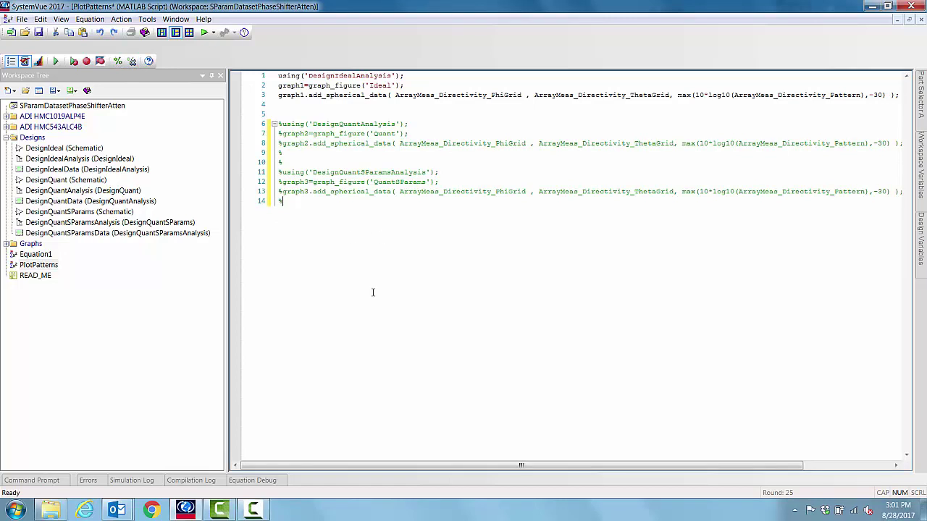
{"action": "right_click", "coordinate": [404, 151]}
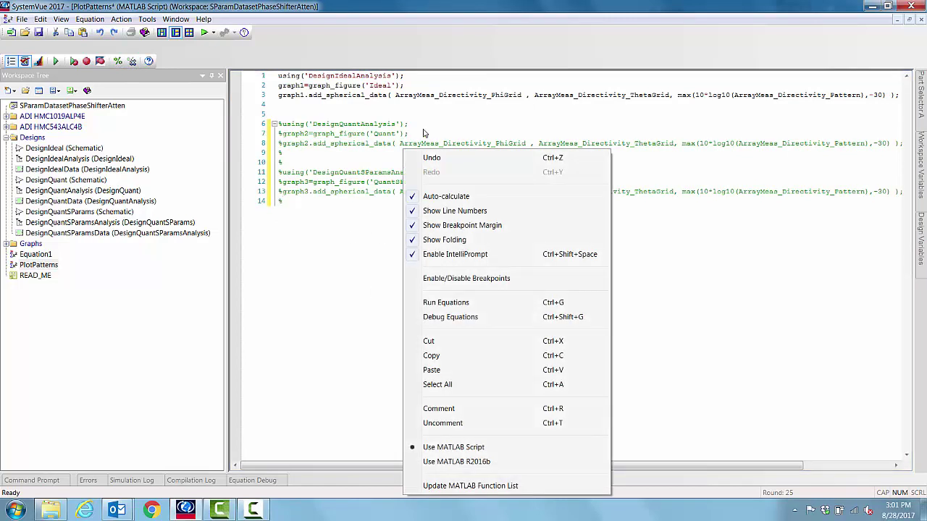
{"action": "left_click", "coordinate": [438, 304]}
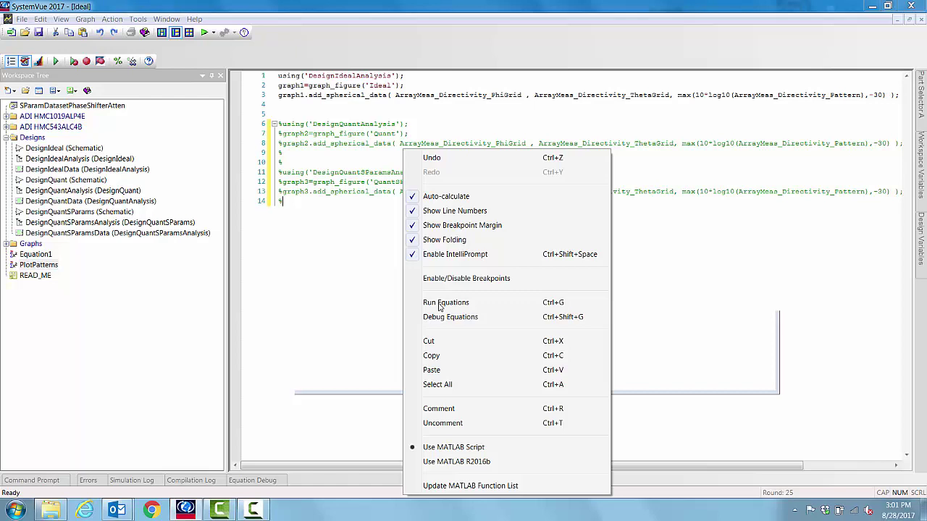
{"action": "left_click_drag", "start_coordinate": [508, 302], "coordinate": [536, 328]}
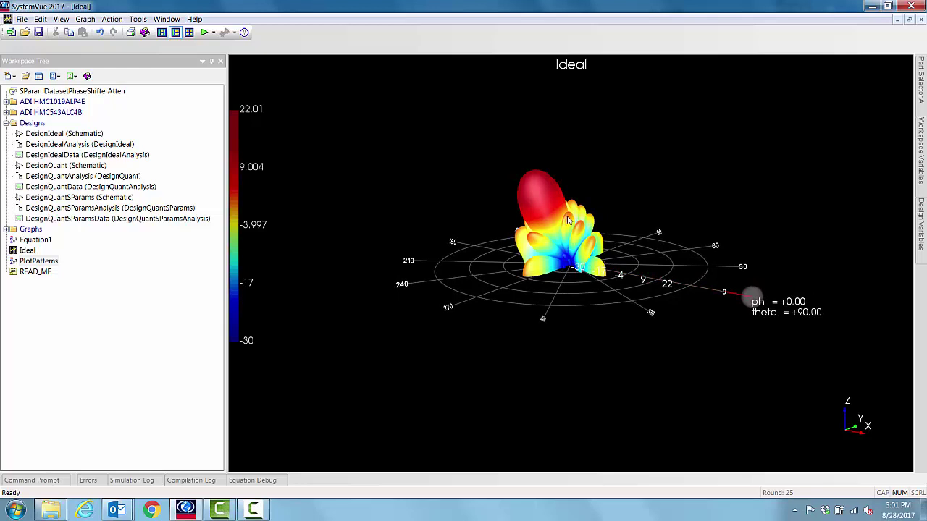
Place a marker at the maximum of the Ideal 3D directivity pattern.
{"action": "left_click_drag", "start_coordinate": [531, 260], "coordinate": [546, 258]}
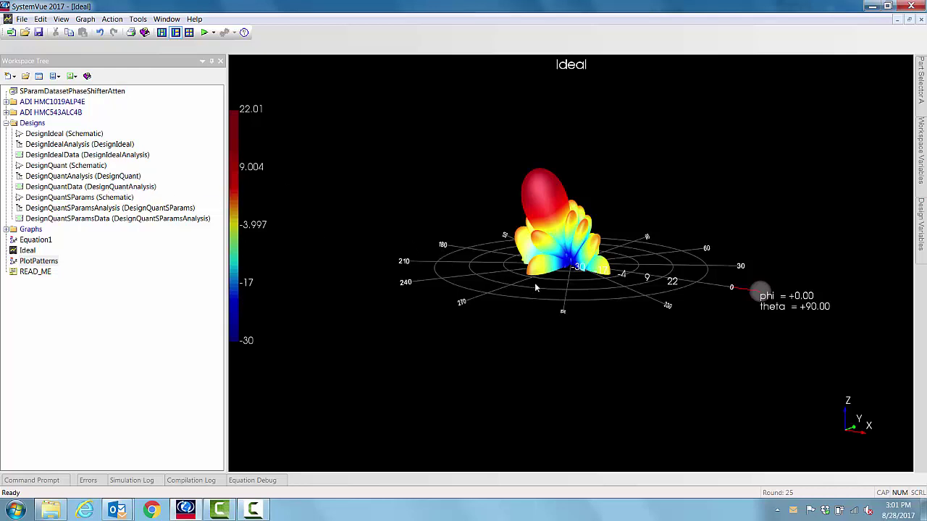
{"action": "right_click", "coordinate": [535, 176]}
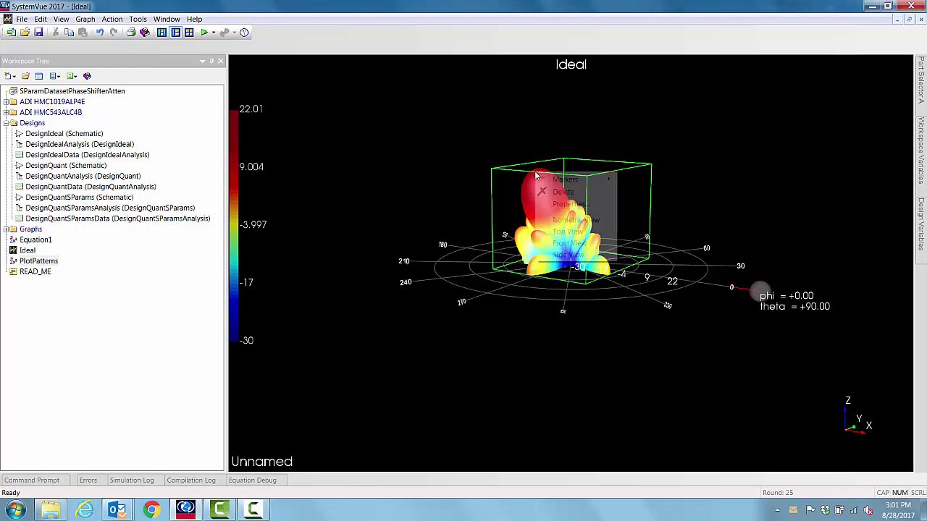
{"action": "mouse_move", "coordinate": [569, 181]}
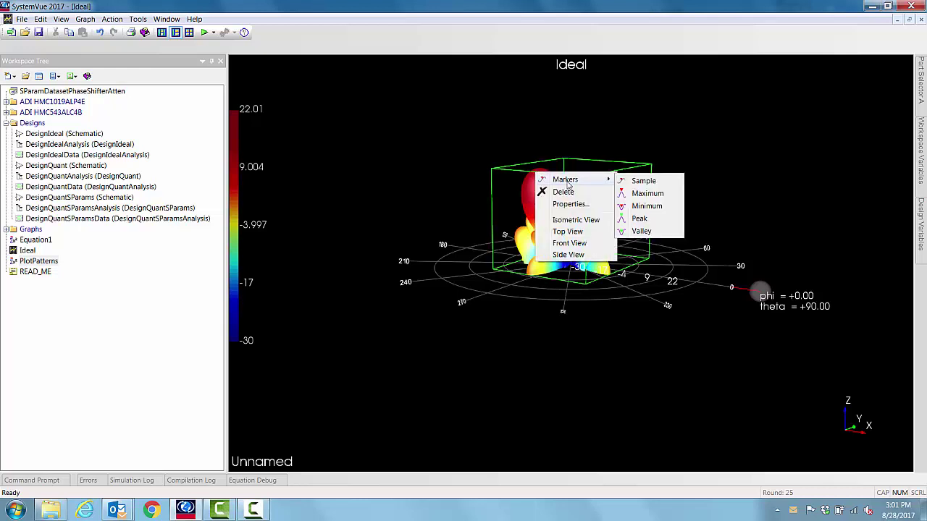
{"action": "left_click", "coordinate": [639, 194]}
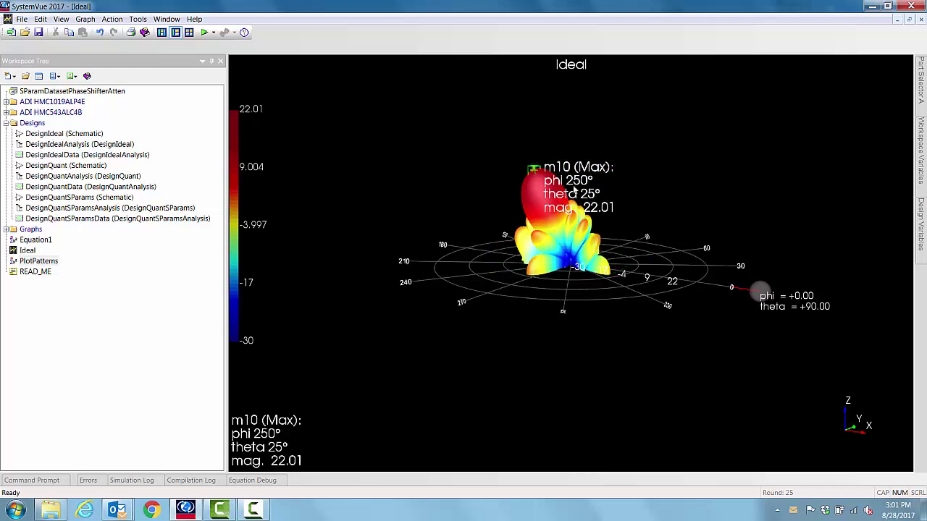
Close the DesignIdeal schematic and Ideal graph, then open the DesignQuant schematic.
{"action": "double_click", "coordinate": [45, 134]}
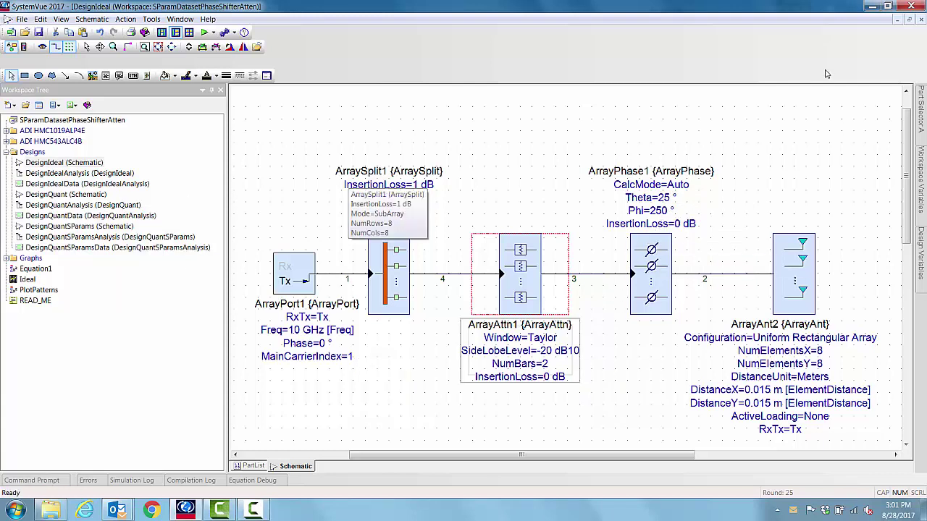
{"action": "left_click", "coordinate": [910, 20]}
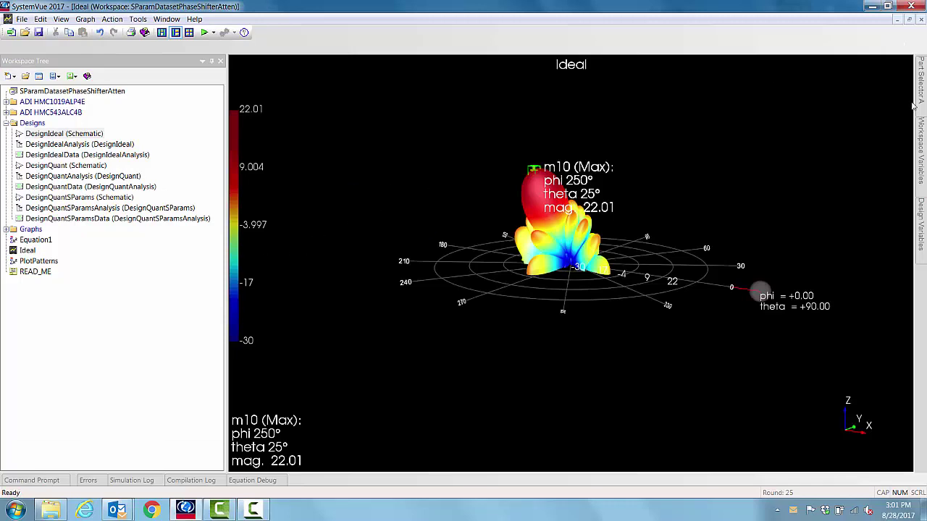
{"action": "left_click", "coordinate": [920, 20]}
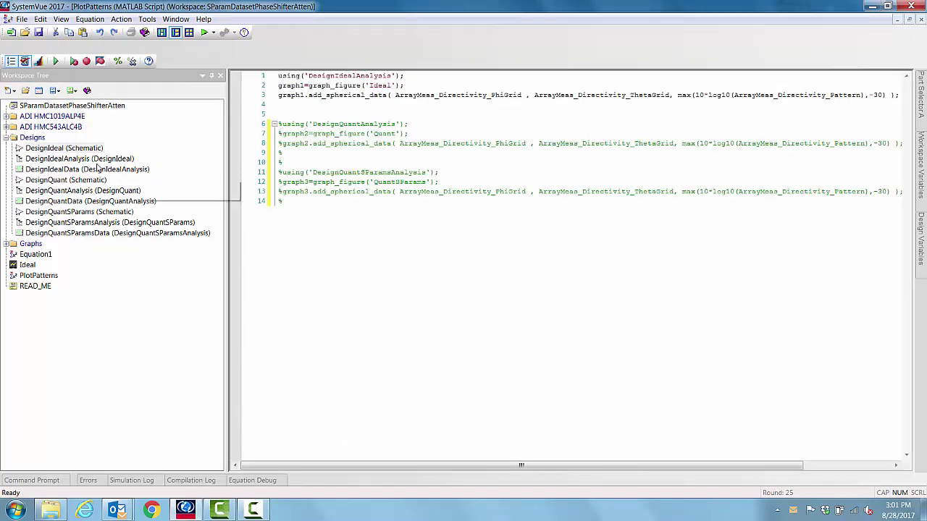
{"action": "double_click", "coordinate": [50, 181]}
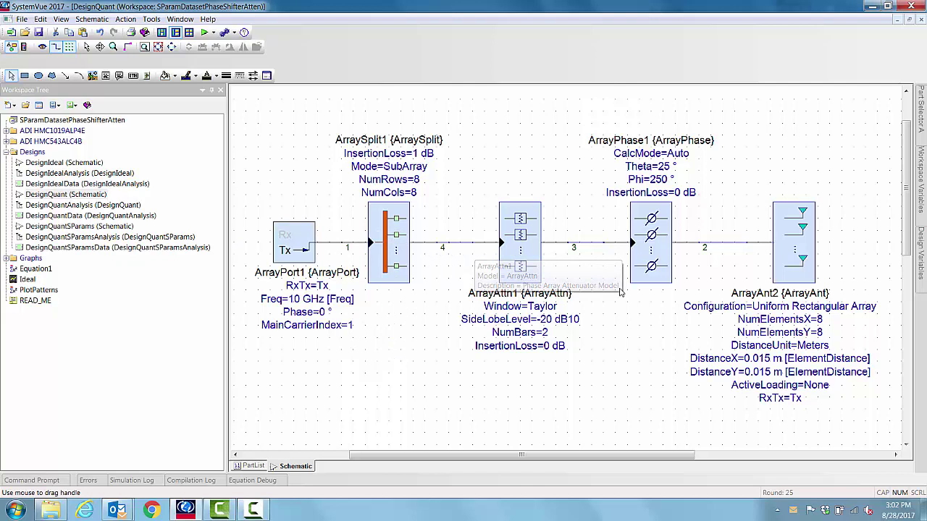
{"action": "double_click", "coordinate": [654, 250]}
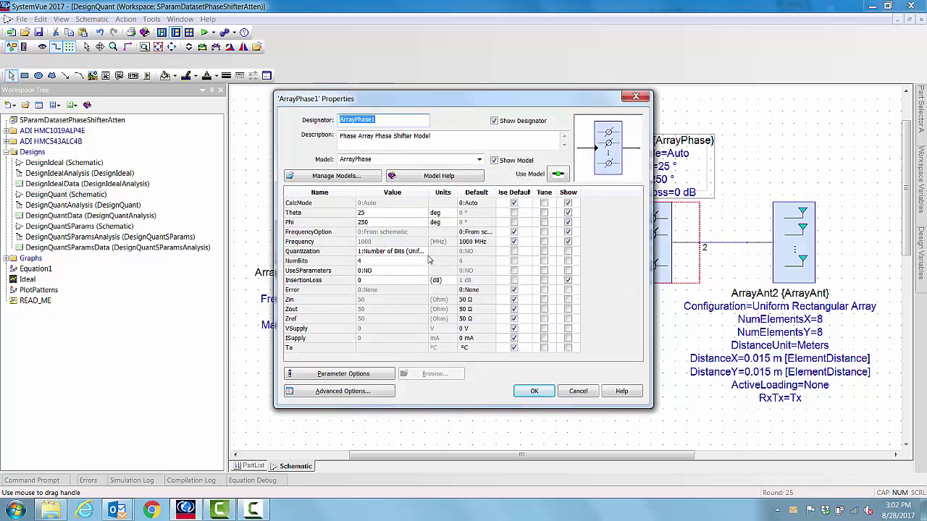
{"action": "left_click", "coordinate": [426, 252]}
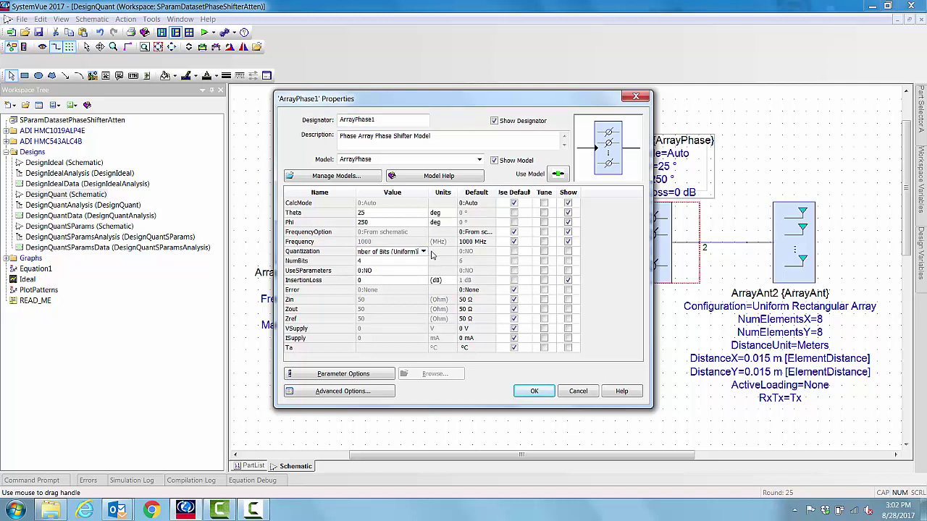
{"action": "left_click", "coordinate": [423, 251]}
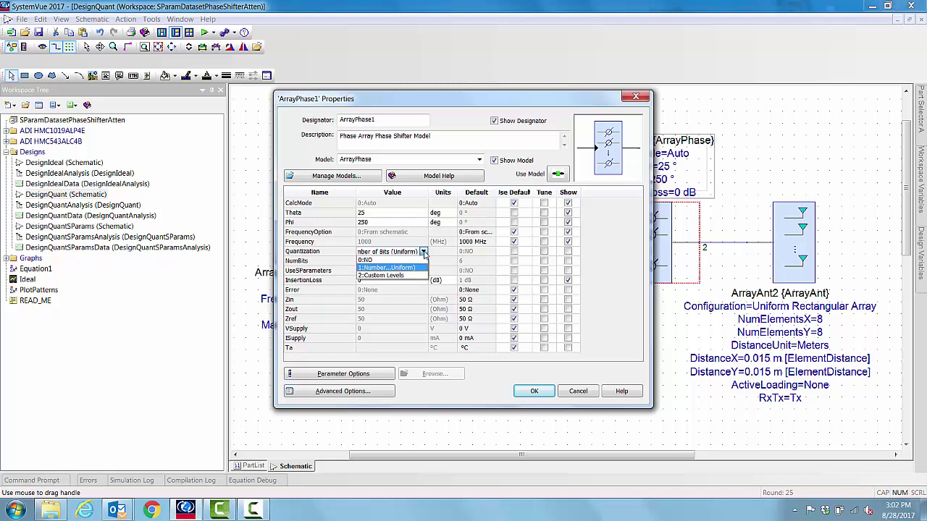
{"action": "left_click", "coordinate": [423, 253]}
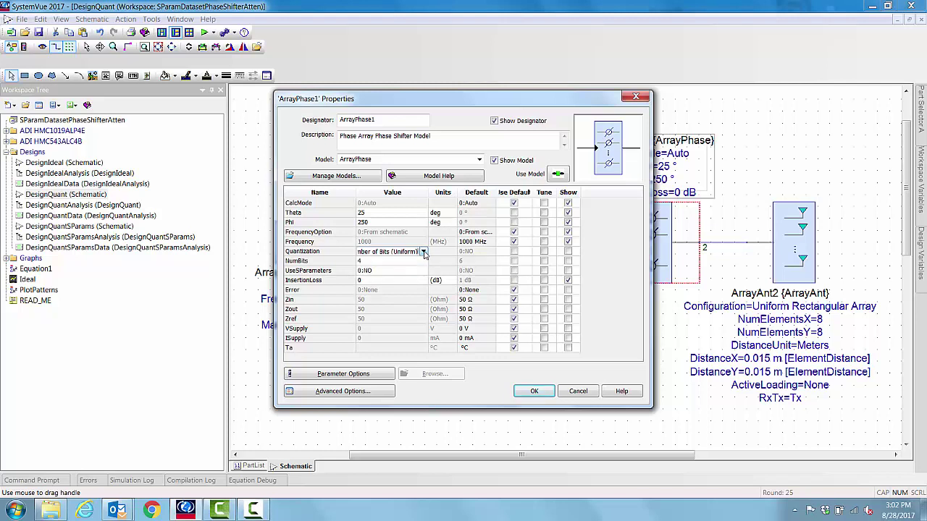
{"action": "left_click", "coordinate": [364, 262]}
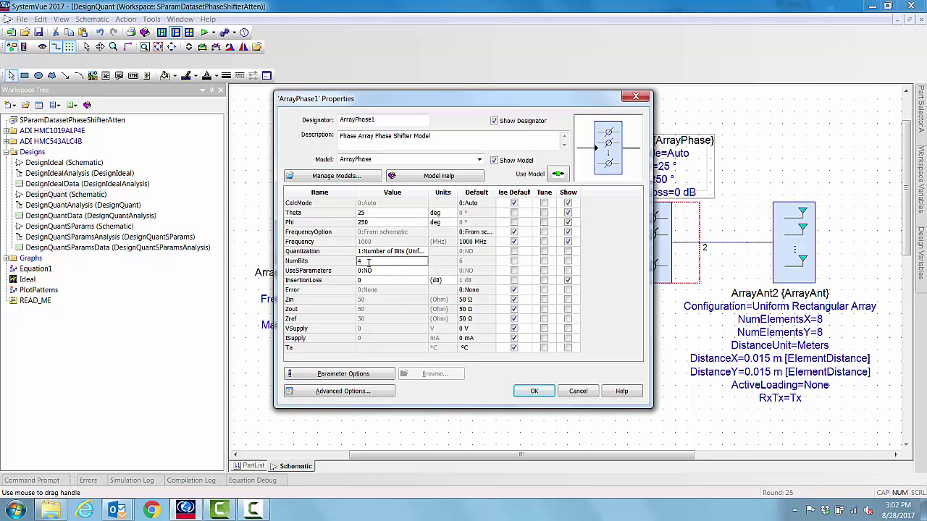
{"action": "left_click", "coordinate": [534, 391]}
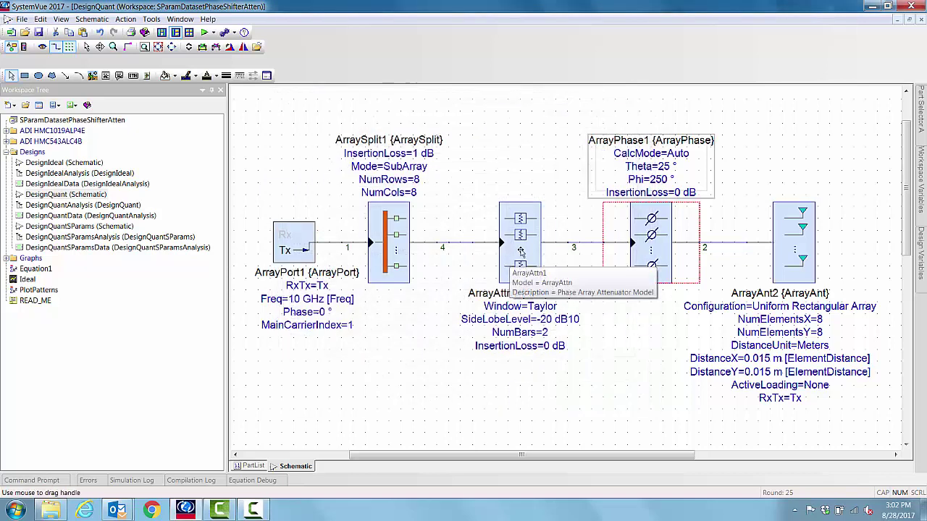
{"action": "double_click", "coordinate": [519, 249]}
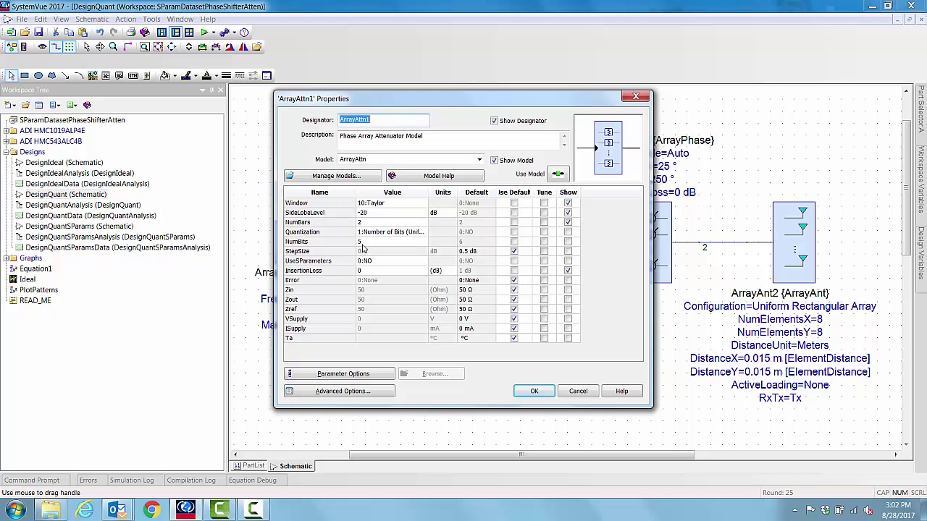
{"action": "left_click", "coordinate": [534, 391]}
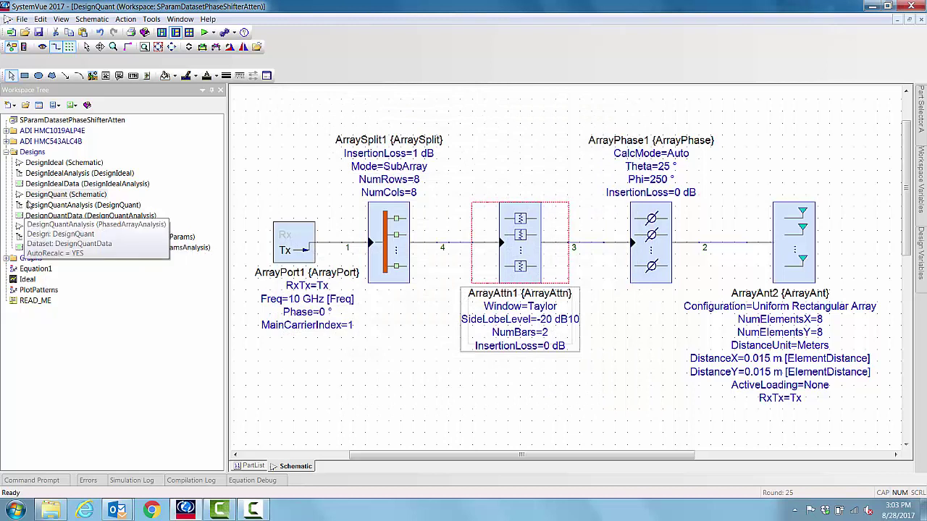
Recalculate DesignQuantAnalysis, then uncomment the Quant plotting lines 6–8 in PlotPatterns.
{"action": "right_click", "coordinate": [30, 206]}
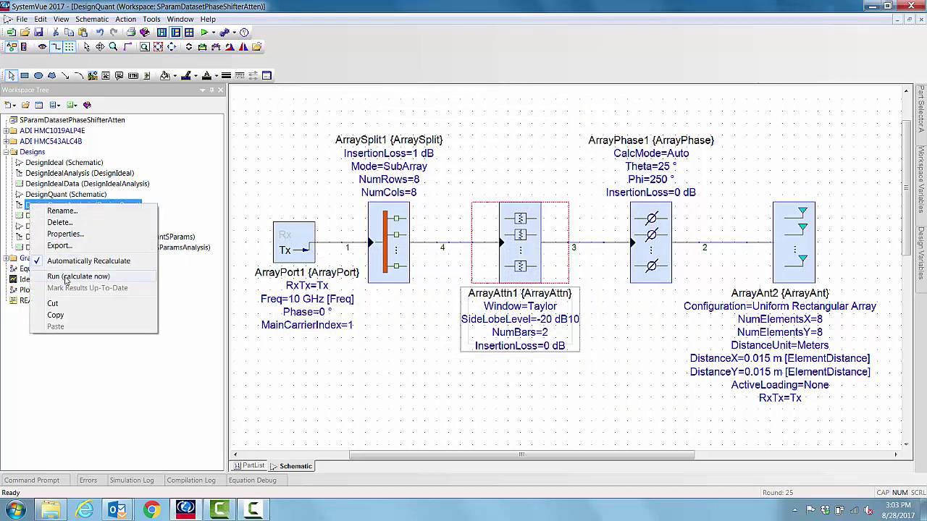
{"action": "left_click", "coordinate": [72, 276]}
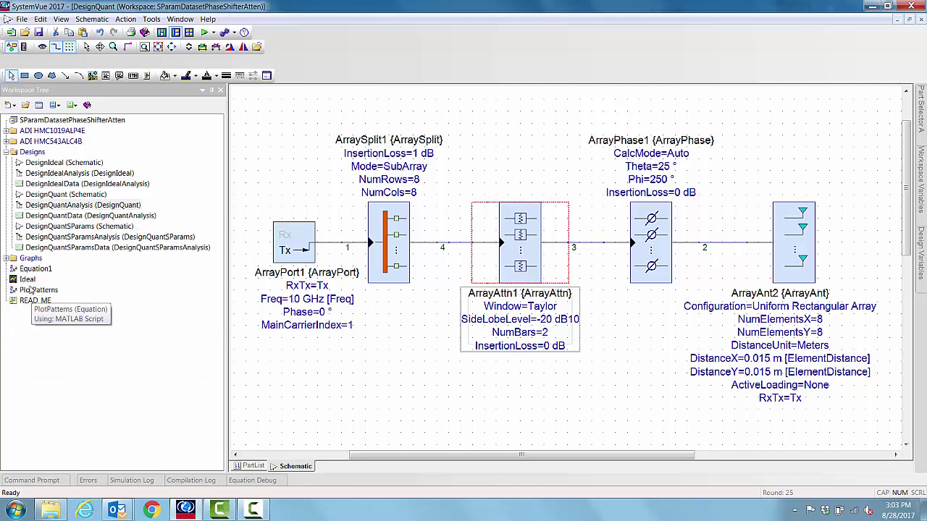
{"action": "double_click", "coordinate": [31, 289]}
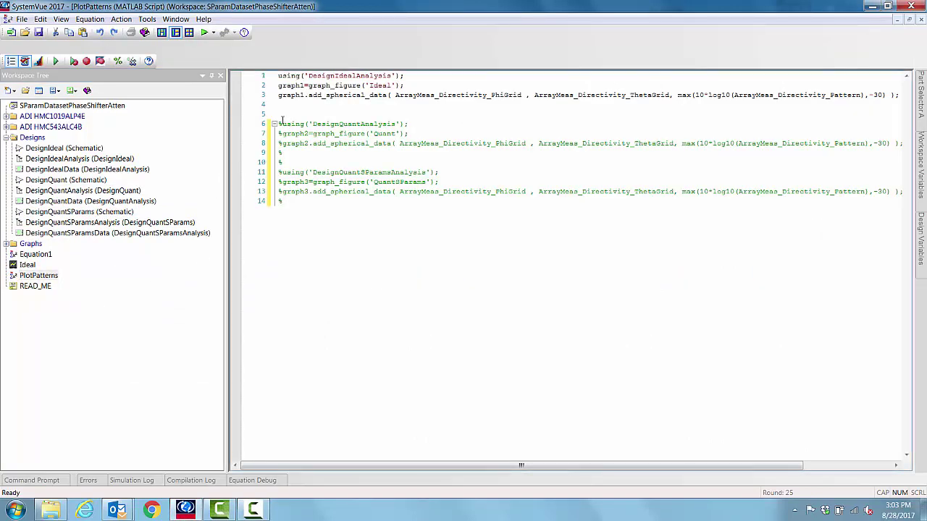
{"action": "left_click_drag", "start_coordinate": [279, 125], "coordinate": [913, 144]}
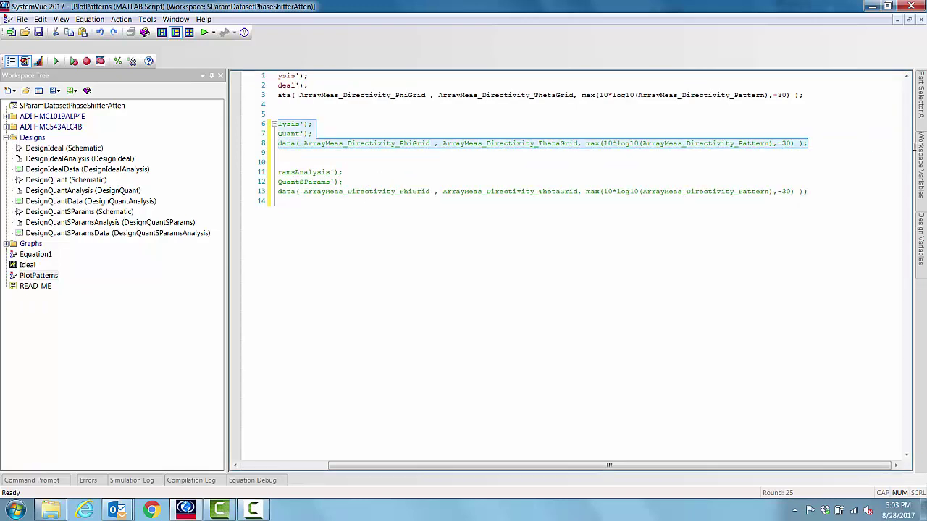
{"action": "left_click", "coordinate": [134, 62]}
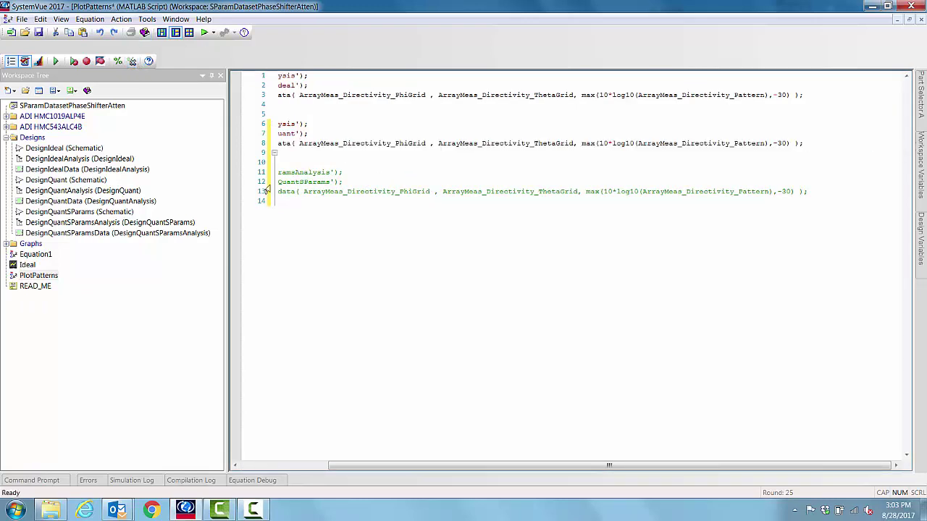
{"action": "left_click_drag", "start_coordinate": [354, 467], "coordinate": [193, 465]}
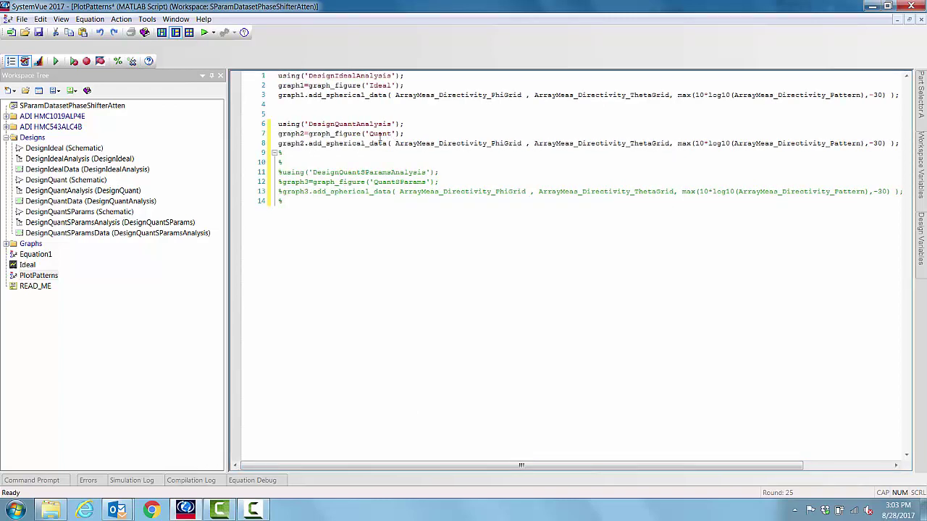
Run the PlotPatterns equations to create the Quant 3D pattern, tilted to a side view.
{"action": "right_click", "coordinate": [367, 224]}
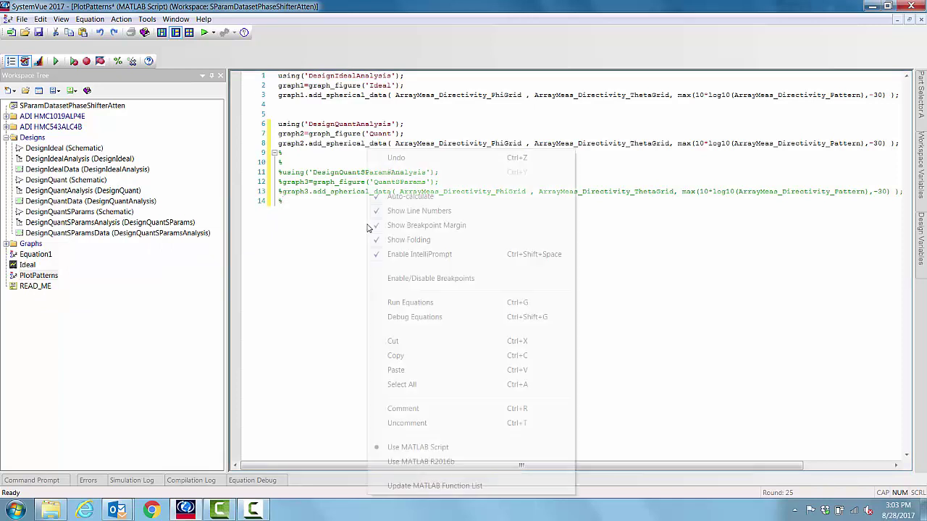
{"action": "left_click", "coordinate": [398, 304]}
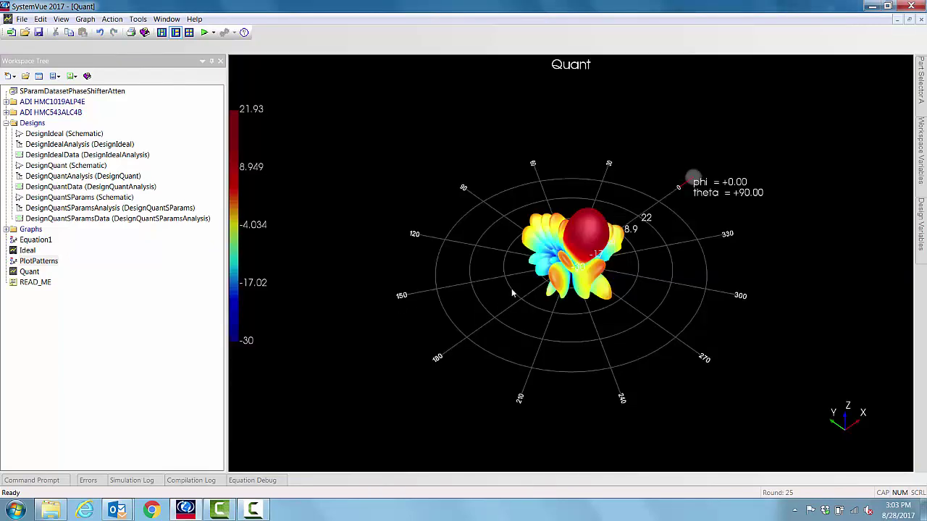
{"action": "left_click_drag", "start_coordinate": [511, 288], "coordinate": [606, 227]}
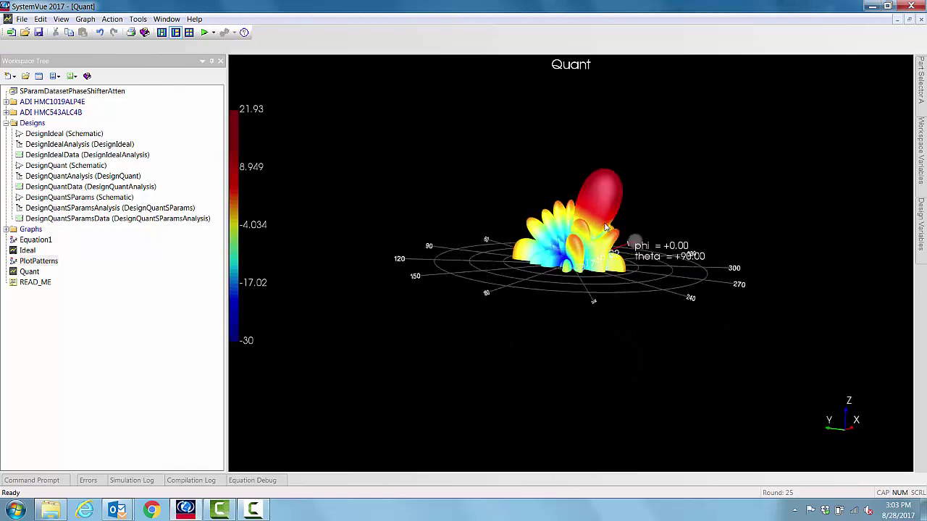
Restore the Quant graph window, move it upper right, then close all windows.
{"action": "left_click", "coordinate": [910, 24]}
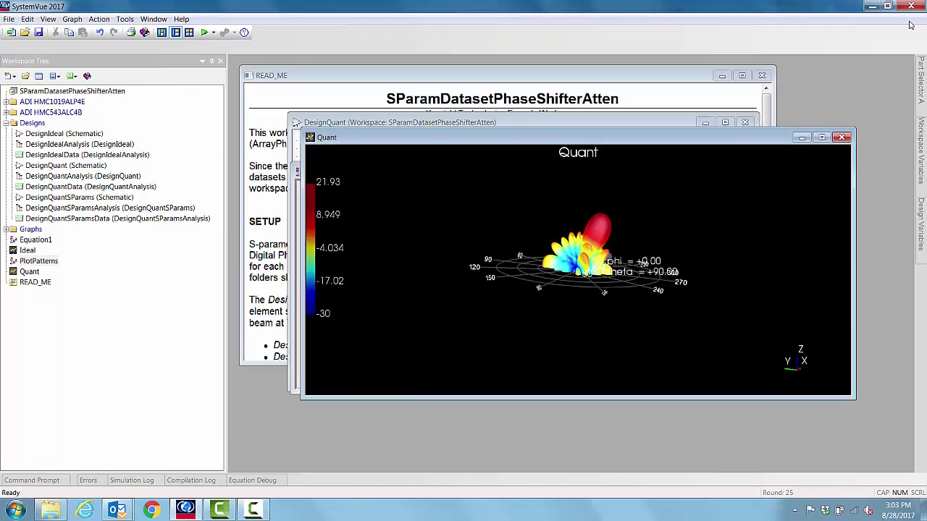
{"action": "left_click_drag", "start_coordinate": [467, 138], "coordinate": [923, 122]}
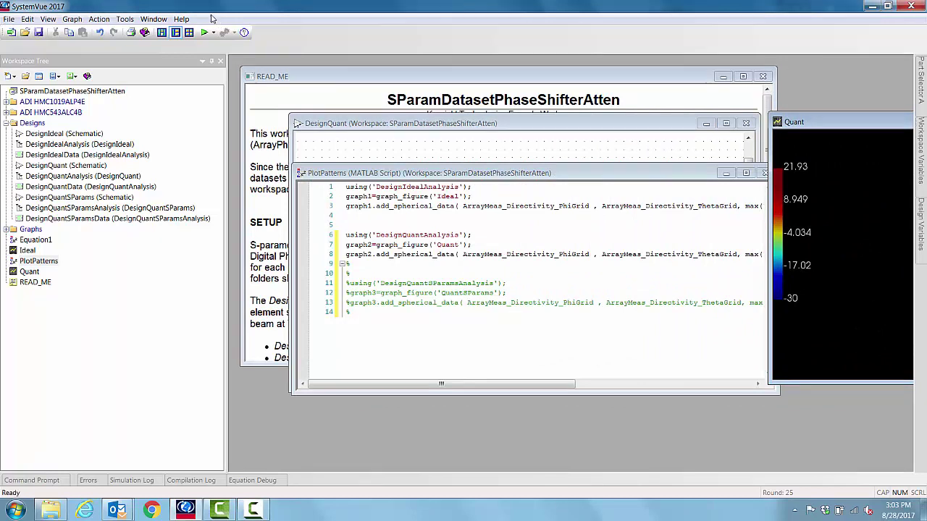
{"action": "left_click", "coordinate": [154, 19]}
{"action": "left_click", "coordinate": [164, 71]}
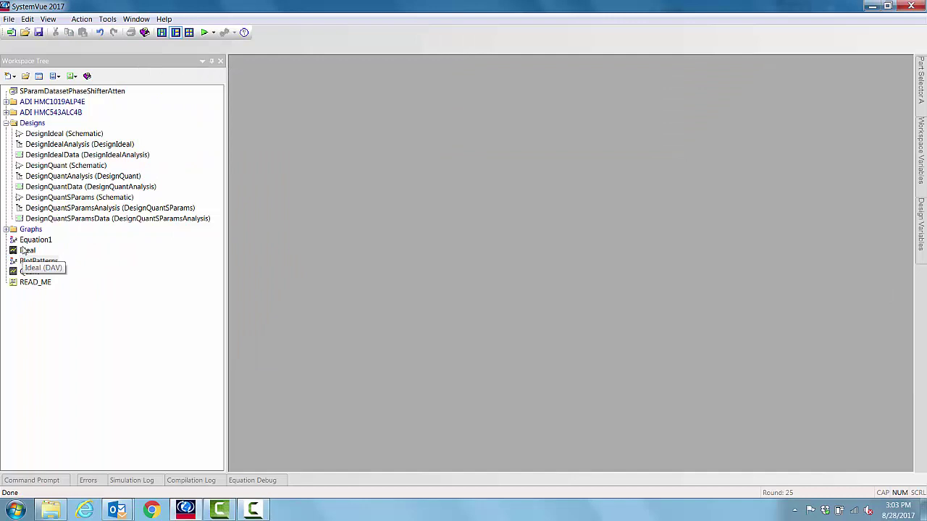
Open the Ideal and Quant 3D directivity graphs and tile them side by side.
{"action": "double_click", "coordinate": [22, 251]}
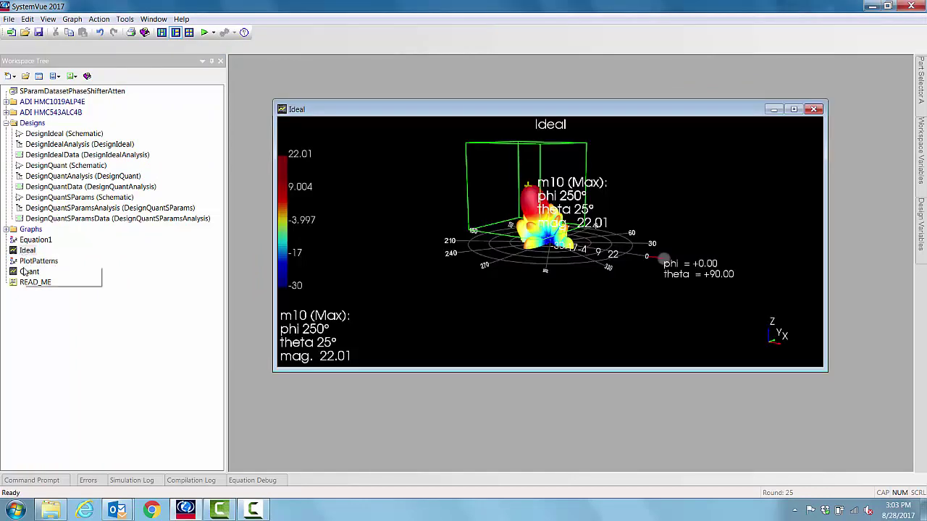
{"action": "double_click", "coordinate": [28, 272]}
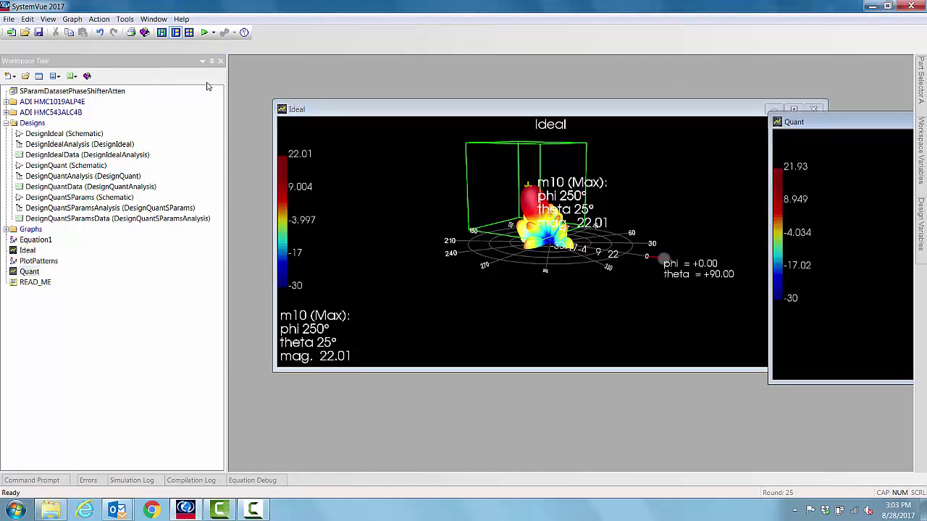
{"action": "left_click", "coordinate": [153, 19]}
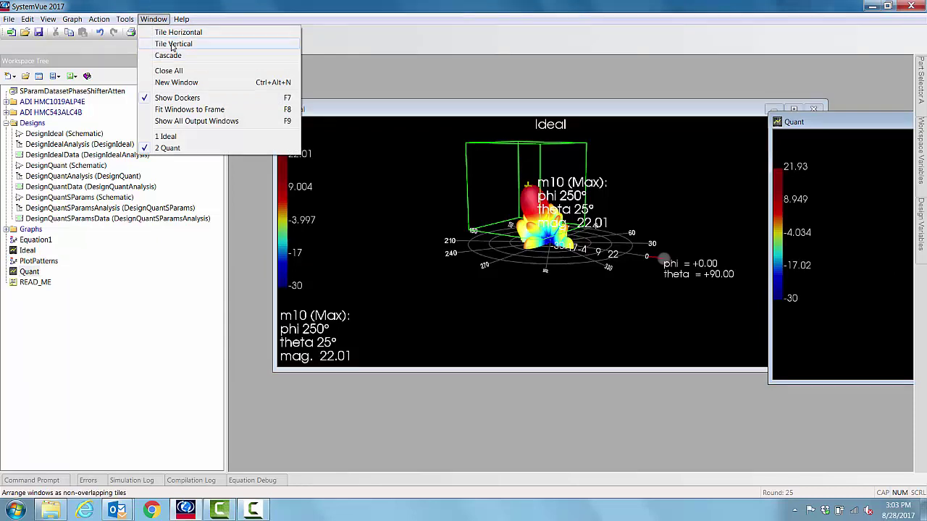
{"action": "left_click", "coordinate": [172, 42]}
{"action": "left_click", "coordinate": [754, 387]}
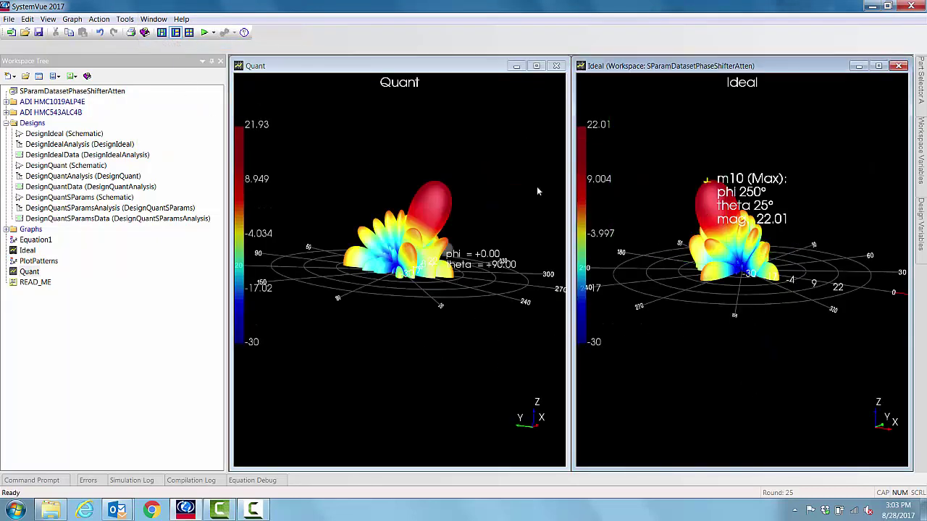
Switch both plots to isometric view and rotate them to comparable side and top angles.
{"action": "right_click", "coordinate": [448, 188]}
{"action": "left_click", "coordinate": [478, 209]}
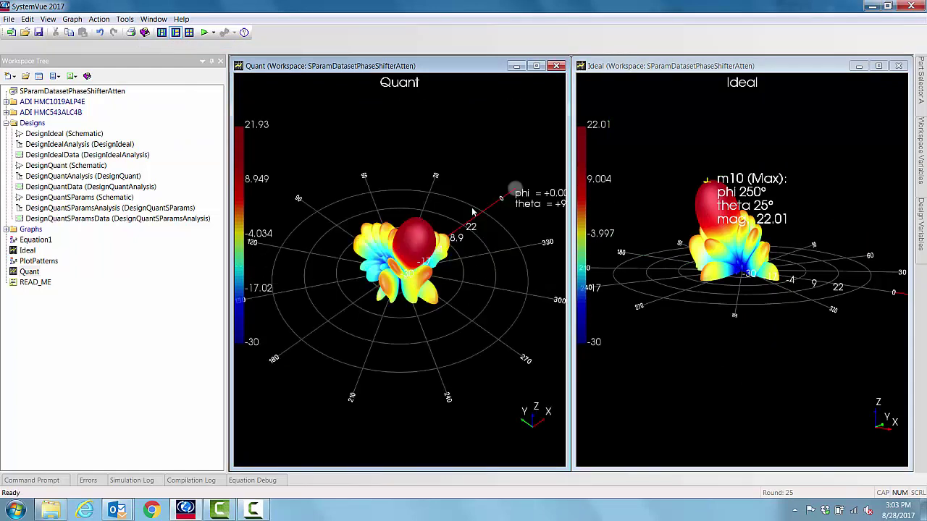
{"action": "right_click", "coordinate": [705, 239]}
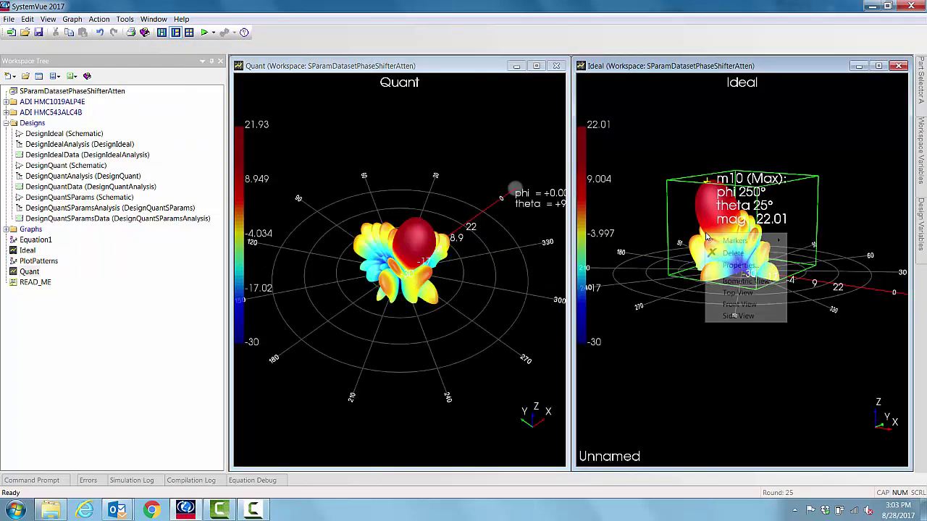
{"action": "left_click", "coordinate": [738, 277]}
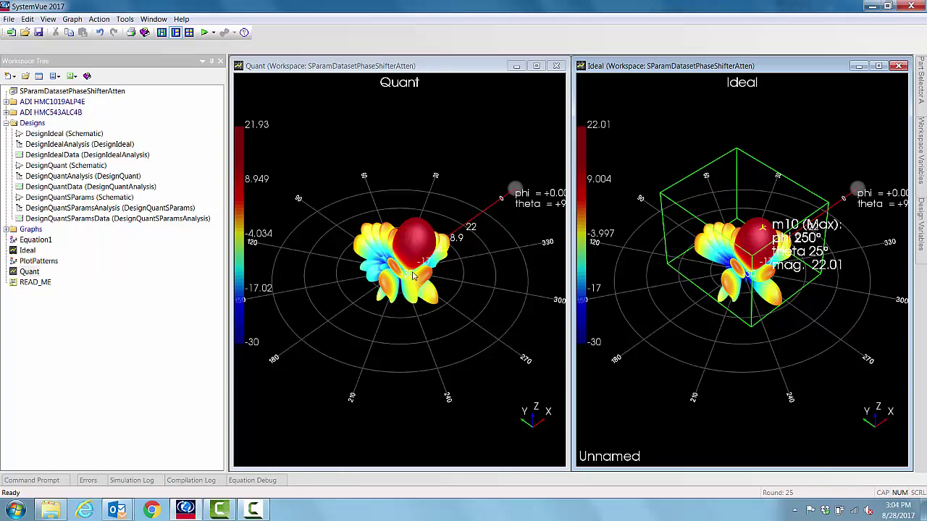
{"action": "left_click_drag", "start_coordinate": [415, 276], "coordinate": [479, 178]}
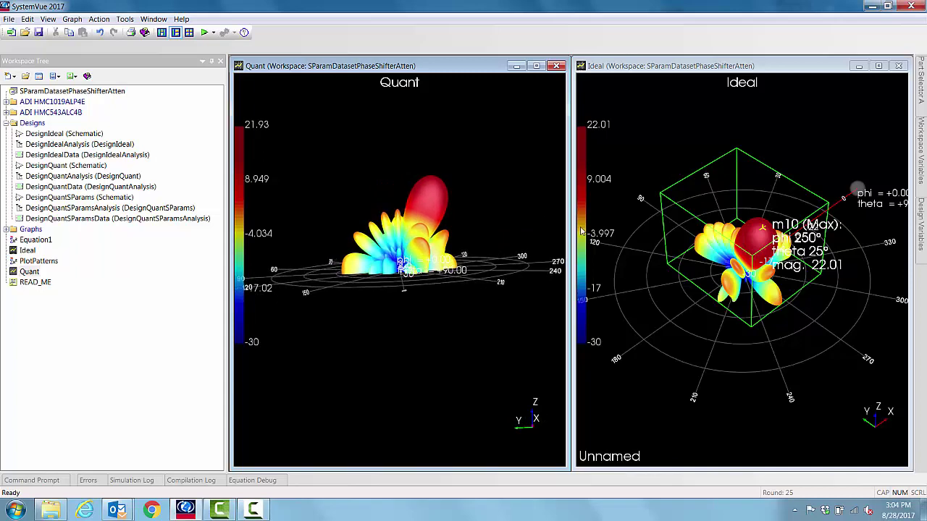
{"action": "left_click", "coordinate": [742, 261]}
{"action": "left_click_drag", "start_coordinate": [740, 260], "coordinate": [634, 228]}
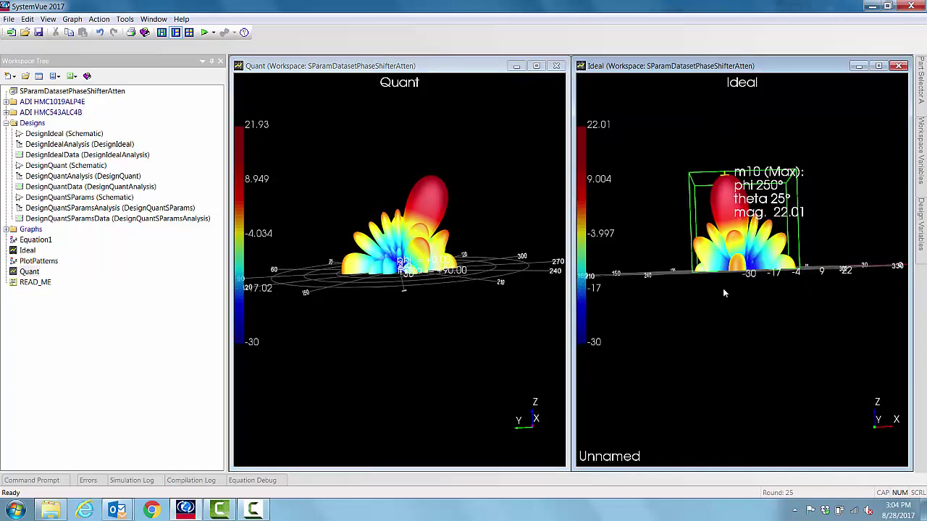
{"action": "left_click_drag", "start_coordinate": [723, 288], "coordinate": [731, 307]}
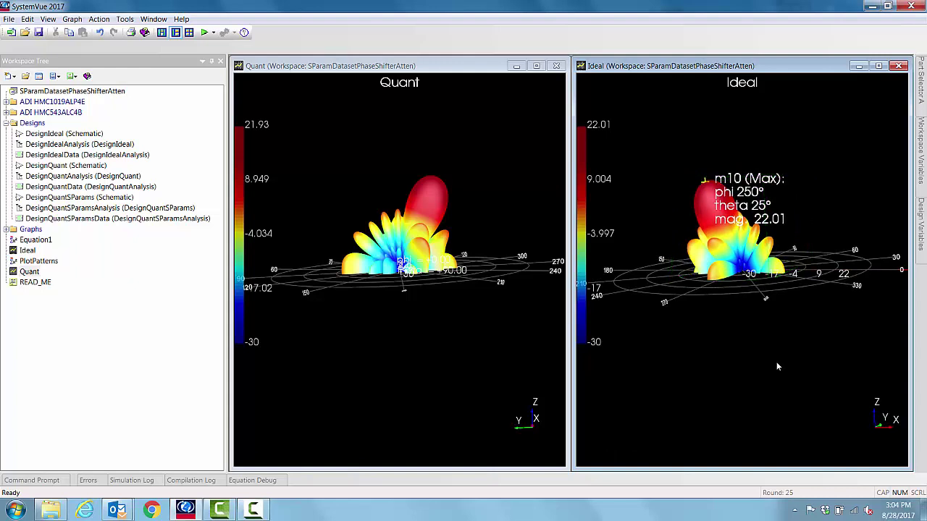
{"action": "left_click_drag", "start_coordinate": [751, 369], "coordinate": [766, 372]}
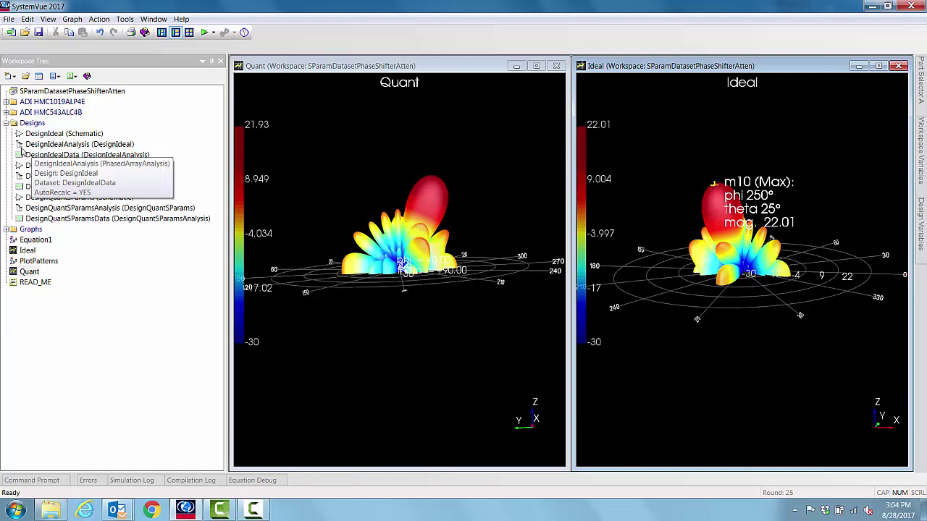
Open the DesignQuantSParams schematic and maximize its window.
{"action": "double_click", "coordinate": [44, 197]}
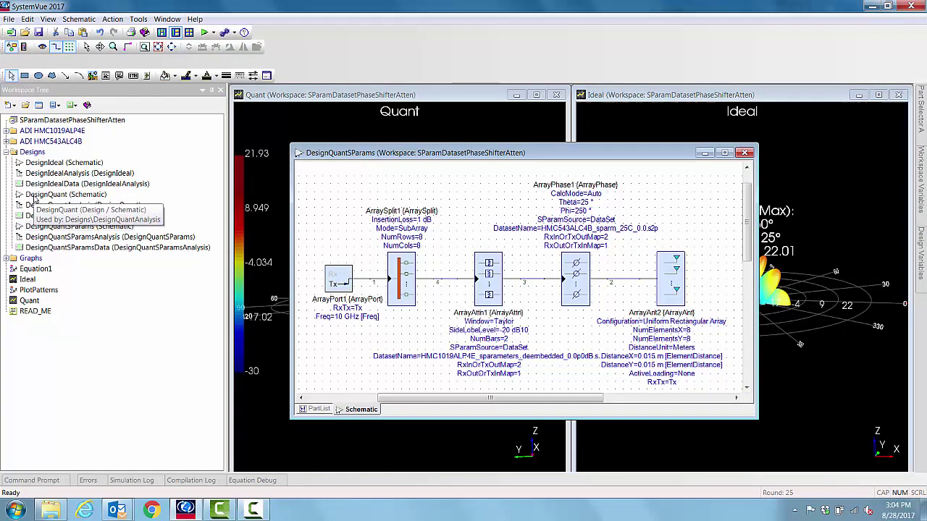
{"action": "left_click", "coordinate": [724, 153]}
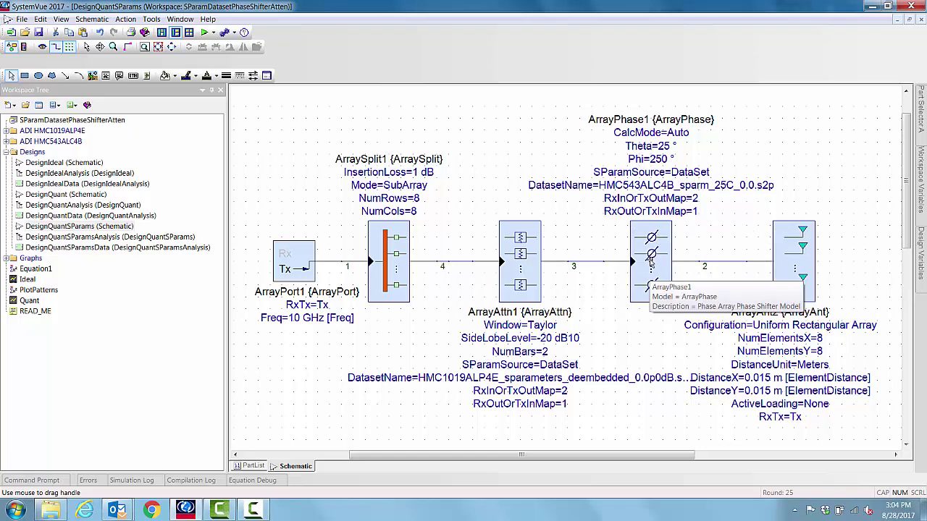
{"action": "double_click", "coordinate": [650, 264]}
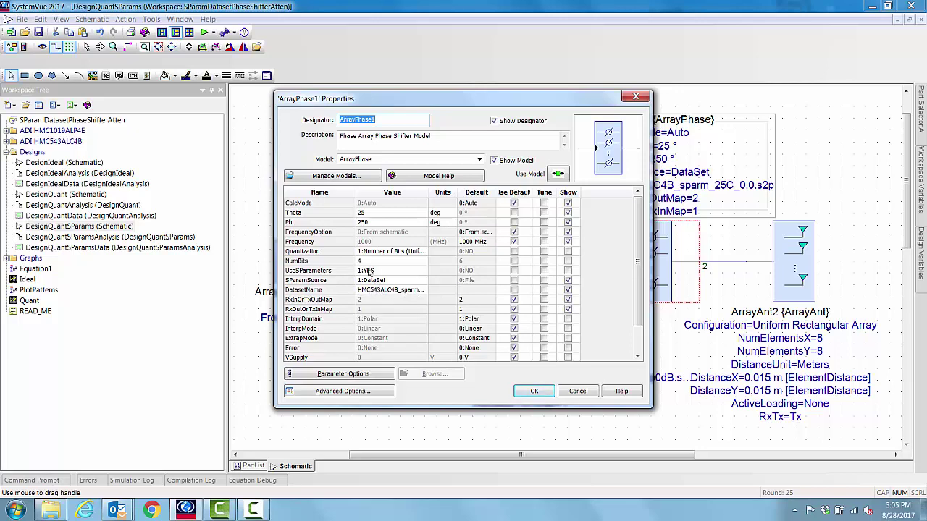
{"action": "left_click", "coordinate": [577, 391]}
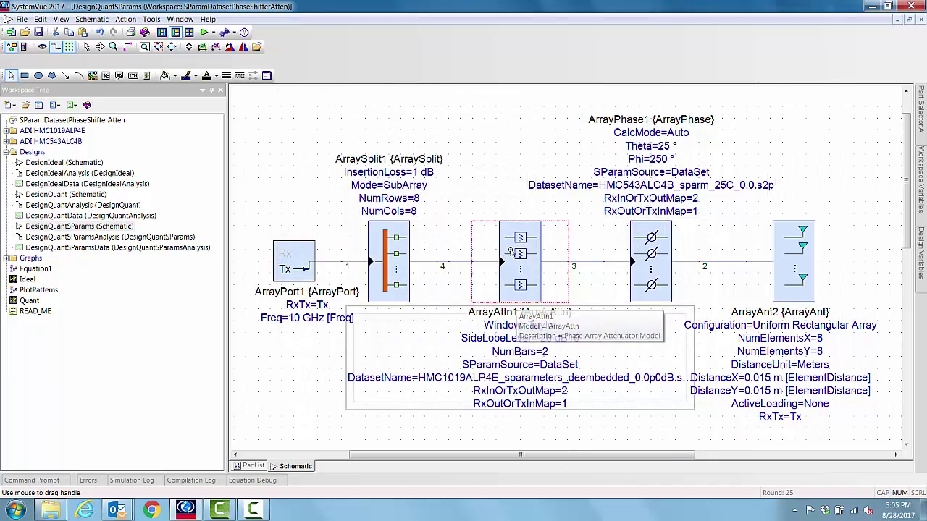
{"action": "double_click", "coordinate": [511, 252]}
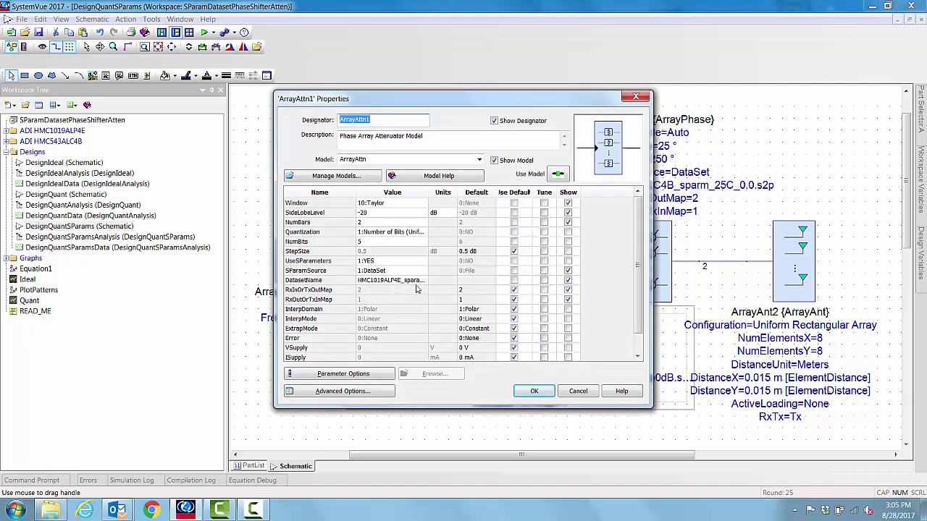
{"action": "left_click", "coordinate": [576, 393]}
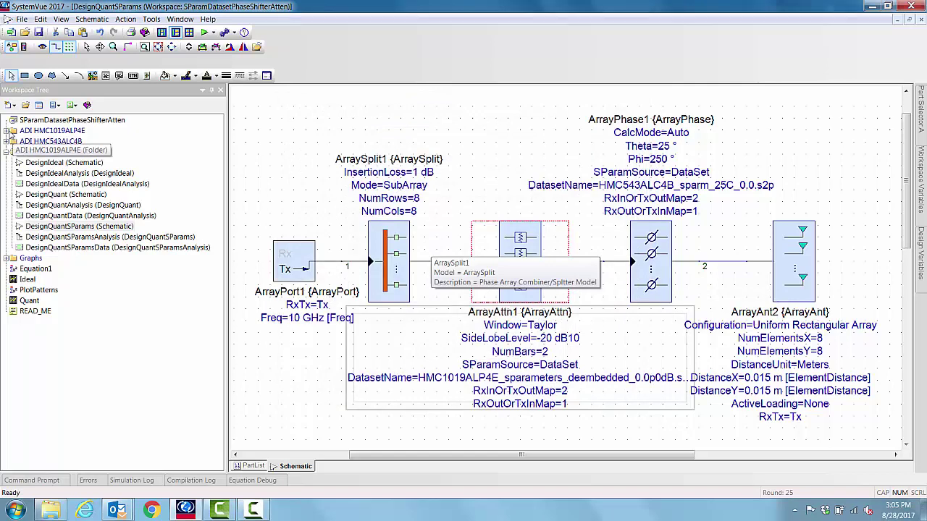
{"action": "left_click", "coordinate": [7, 131]}
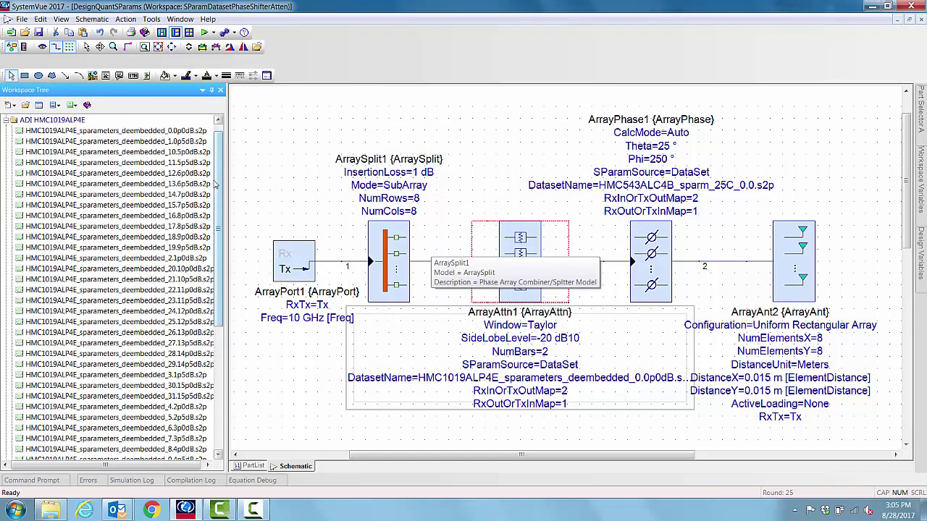
{"action": "left_click_drag", "start_coordinate": [215, 185], "coordinate": [227, 145]}
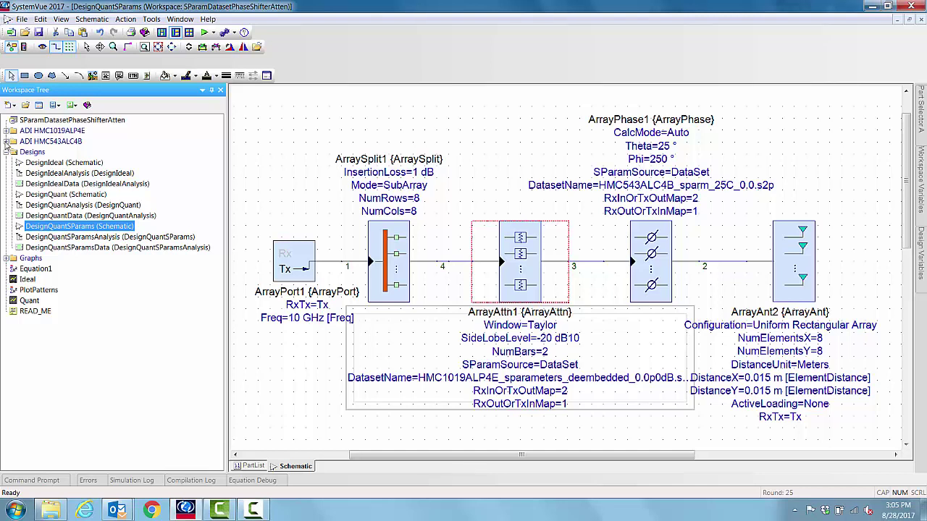
{"action": "left_click", "coordinate": [6, 141]}
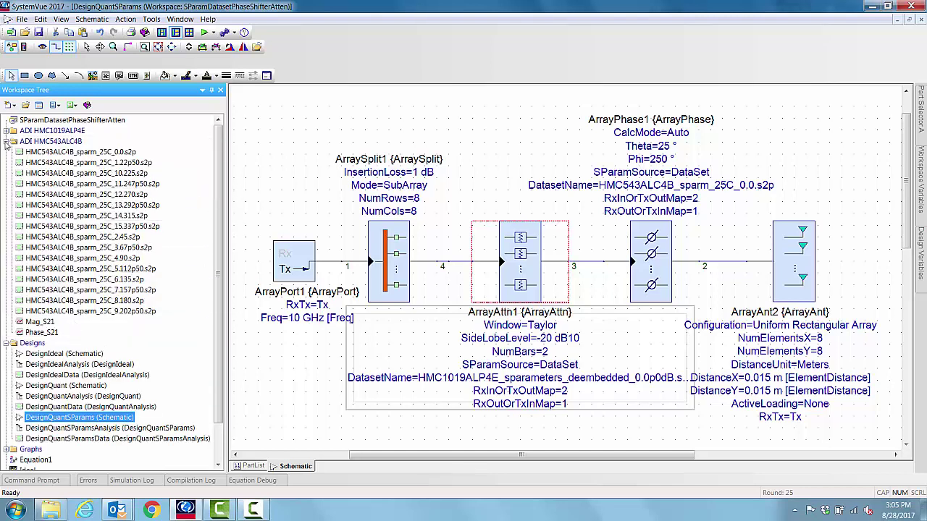
{"action": "left_click", "coordinate": [6, 141]}
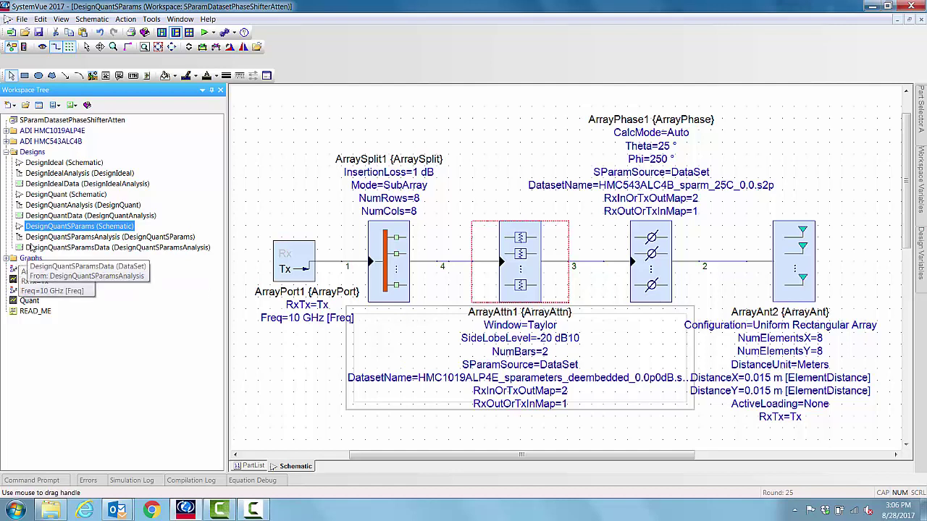
Simulate DesignQuantSParamsAnalysis, then uncomment PlotPatterns lines 11–14 and run them to plot QuantSParams directivity.
{"action": "right_click", "coordinate": [32, 240]}
{"action": "left_click", "coordinate": [62, 313]}
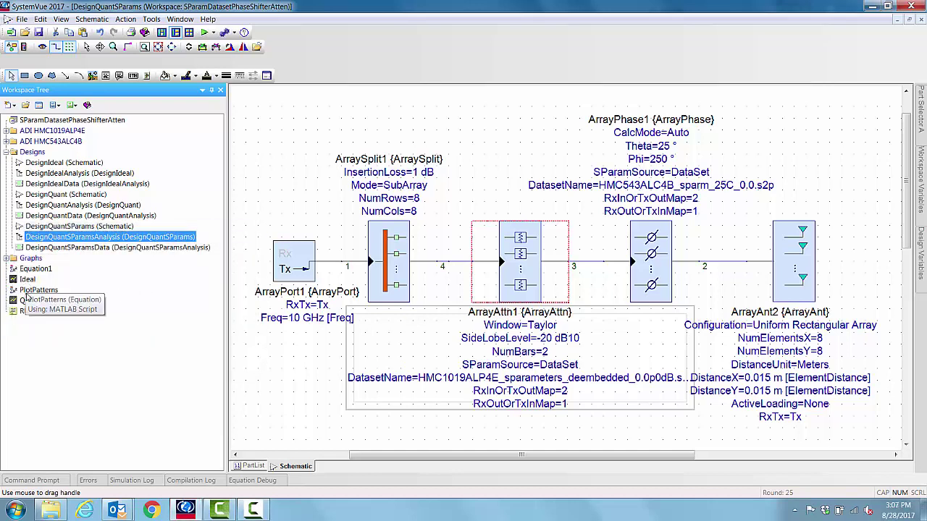
{"action": "double_click", "coordinate": [32, 290]}
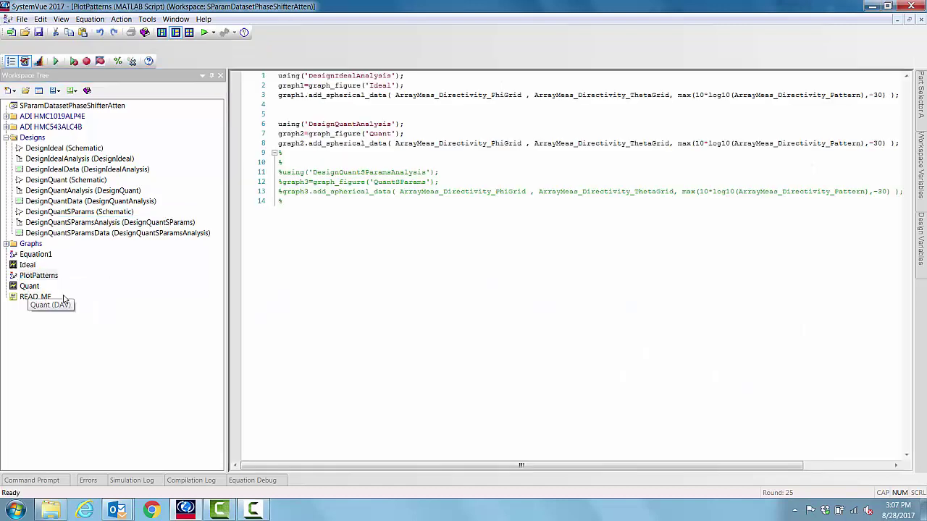
{"action": "left_click_drag", "start_coordinate": [278, 172], "coordinate": [297, 209]}
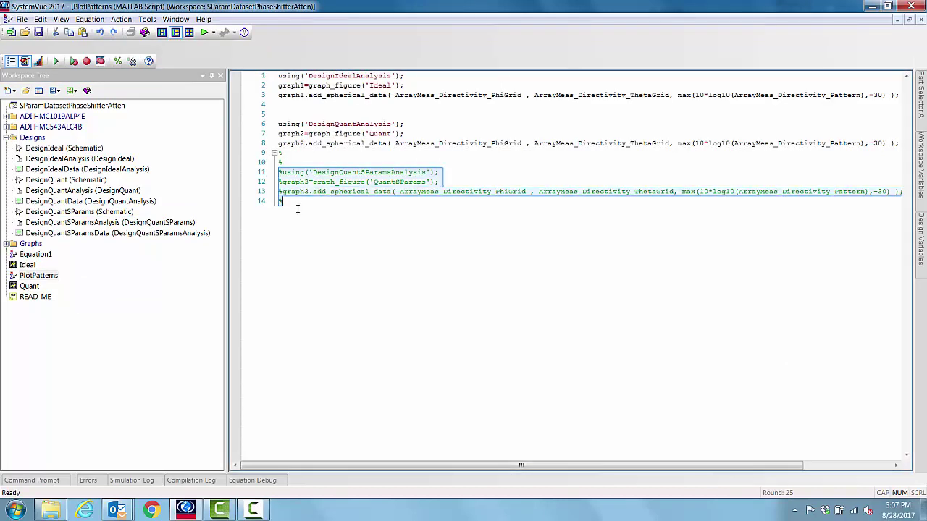
{"action": "left_click", "coordinate": [132, 60]}
{"action": "right_click", "coordinate": [351, 238]}
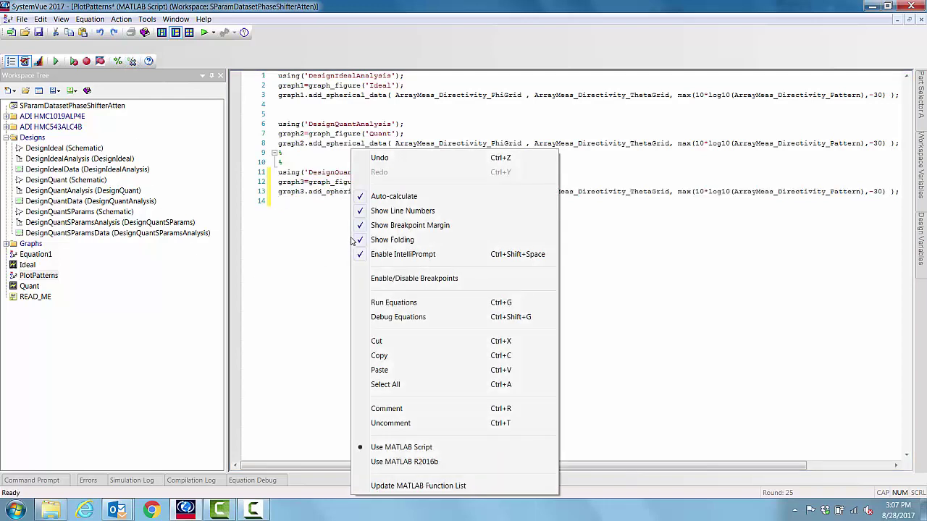
{"action": "left_click", "coordinate": [374, 303]}
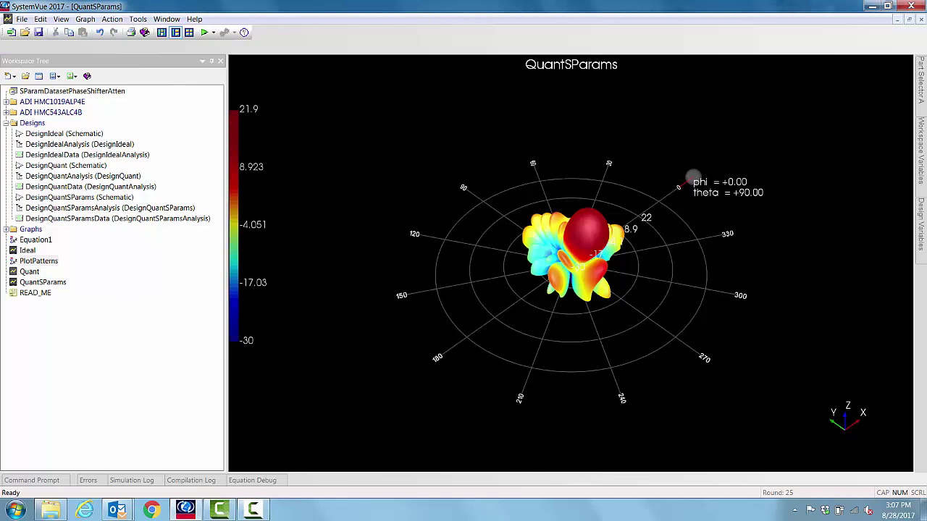
Tile the open windows vertically and close the PlotPatterns script.
{"action": "left_click", "coordinate": [165, 19]}
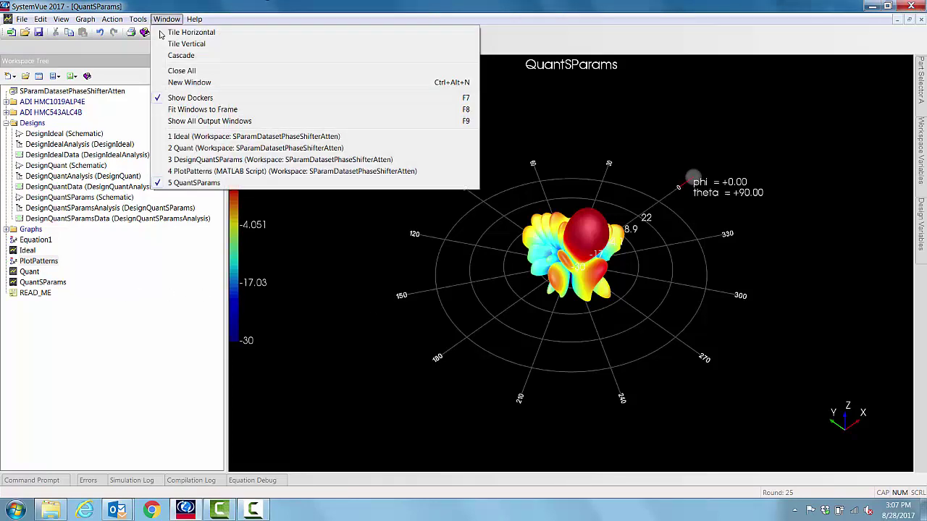
{"action": "left_click", "coordinate": [170, 42]}
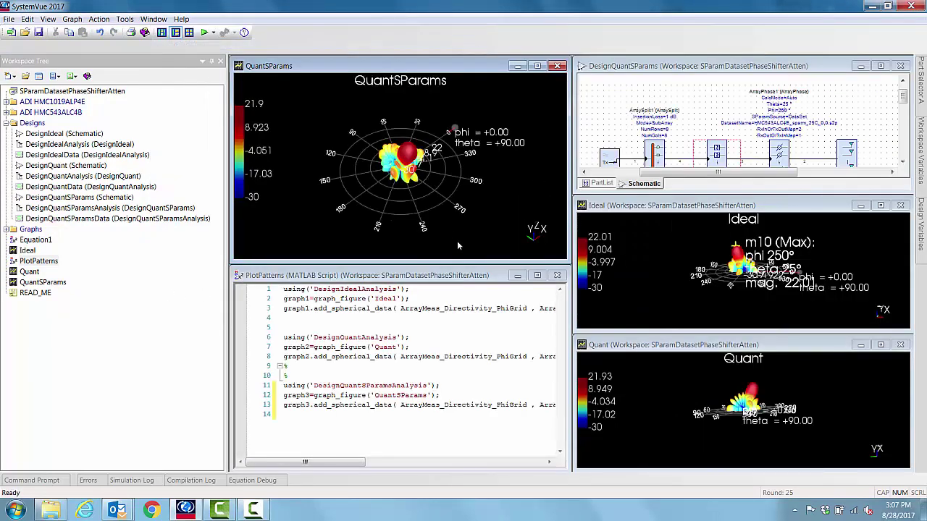
{"action": "left_click", "coordinate": [556, 275]}
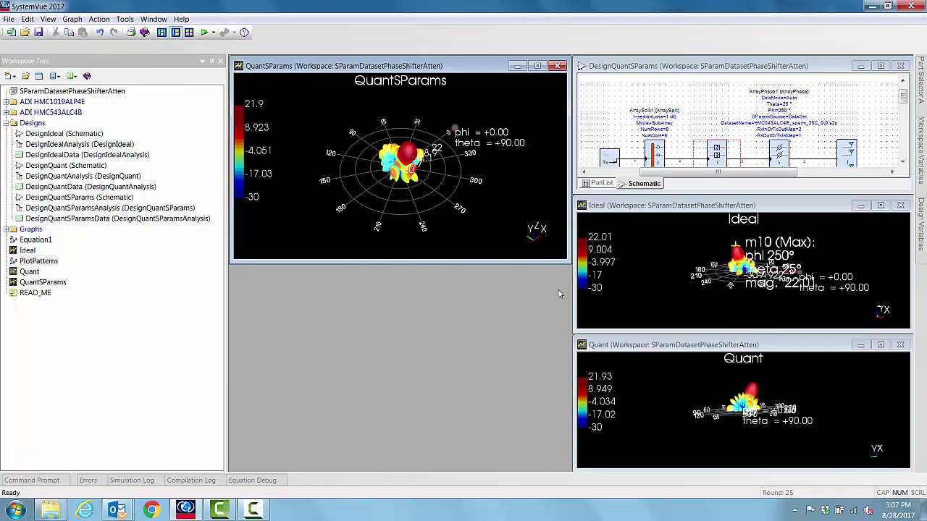
Re-tile the schematic and three directivity plots into a 2×2 grid and tilt the QuantSParams pattern.
{"action": "left_click", "coordinate": [900, 66]}
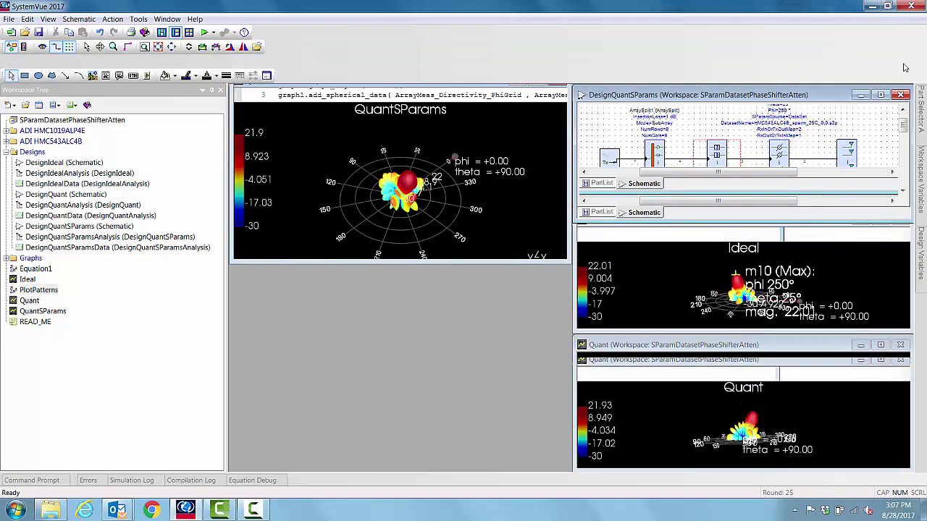
{"action": "left_click", "coordinate": [167, 19]}
{"action": "left_click", "coordinate": [177, 46]}
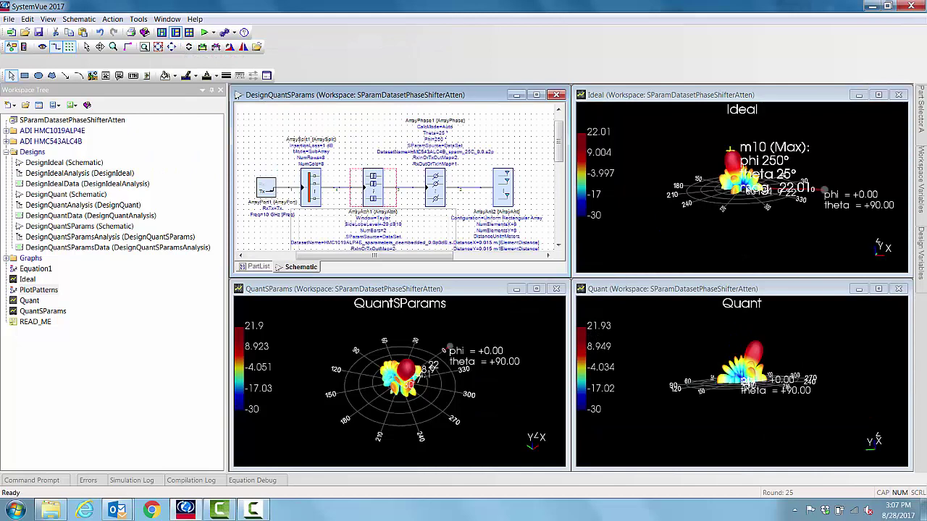
{"action": "left_click", "coordinate": [413, 392]}
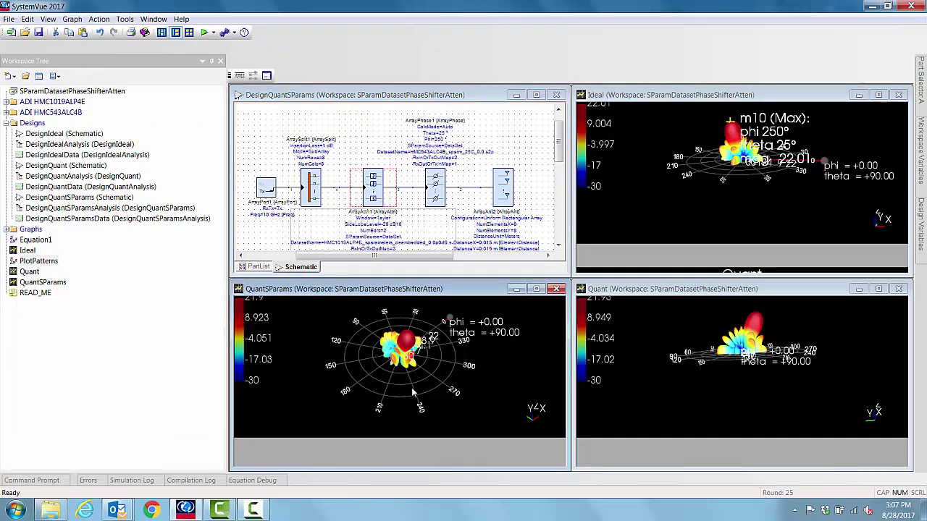
{"action": "left_click_drag", "start_coordinate": [405, 363], "coordinate": [360, 359]}
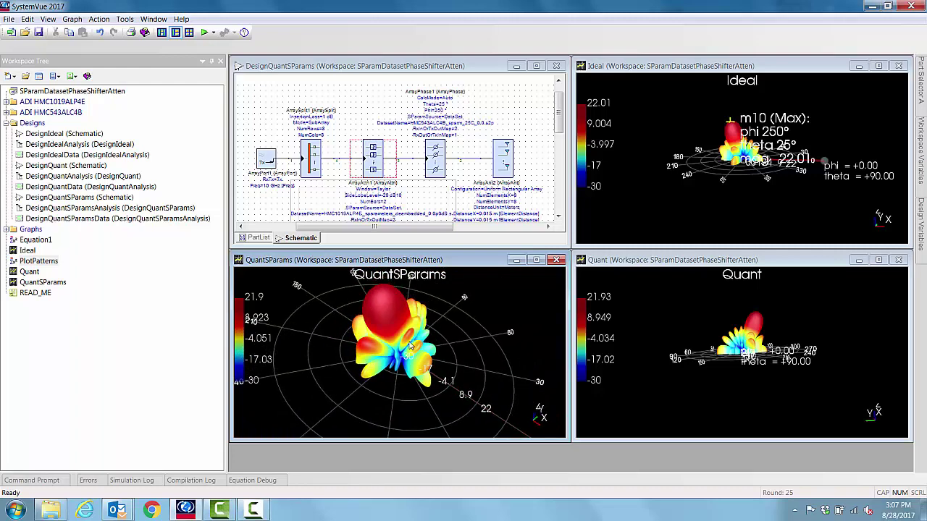
Open DesignQuantSParamsData showing ArrayMeas_EIRPAtThetaPhi of −19.746 dBm and move its window.
{"action": "double_click", "coordinate": [36, 218]}
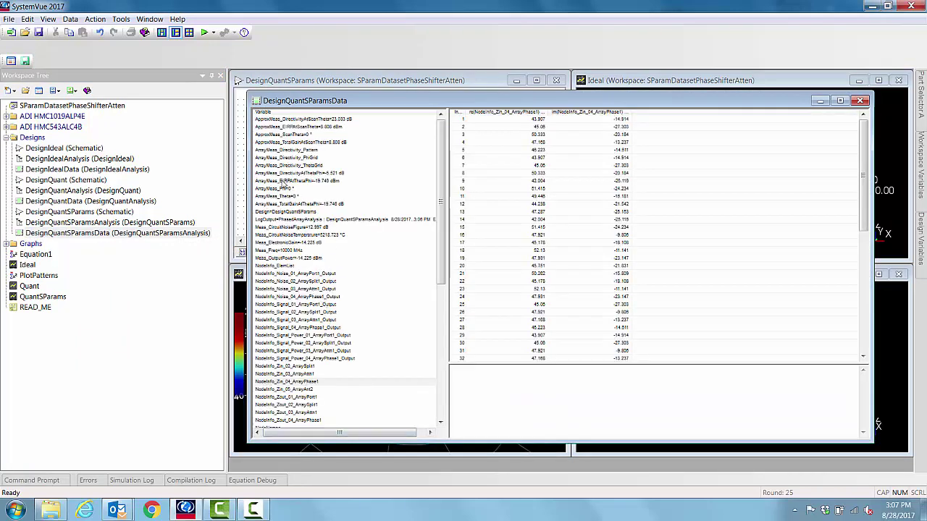
{"action": "left_click", "coordinate": [286, 181]}
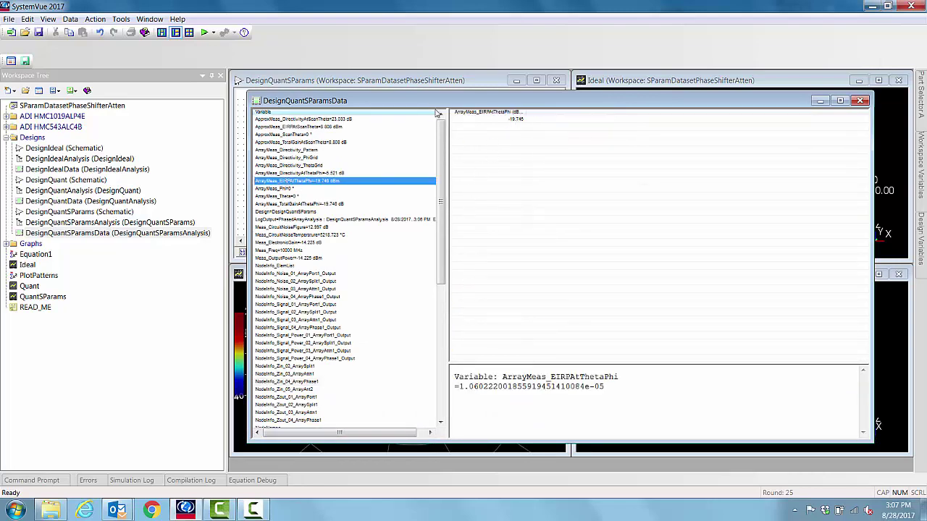
{"action": "left_click_drag", "start_coordinate": [445, 103], "coordinate": [464, 138]}
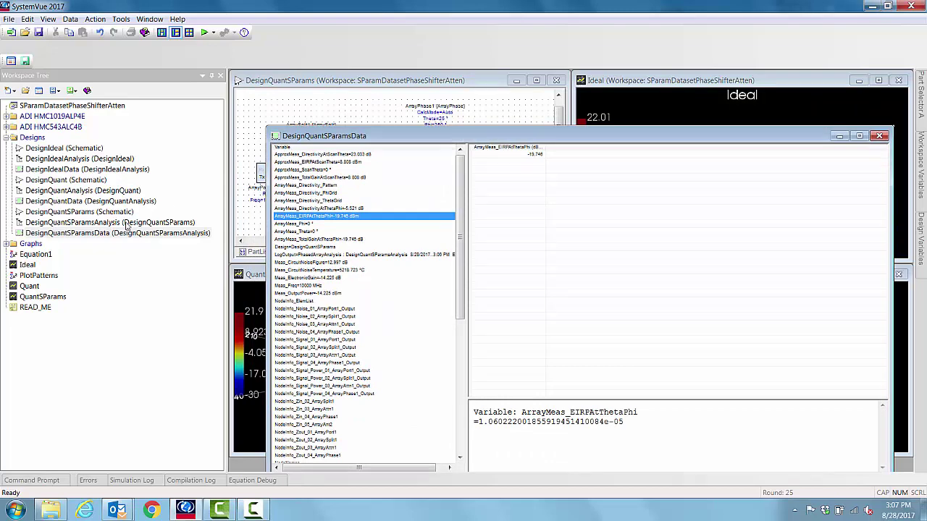
Open DesignIdealData and DesignQuantData, show Quant EIRP −8.446 dBm, and arrange all three tables visibly.
{"action": "double_click", "coordinate": [32, 170]}
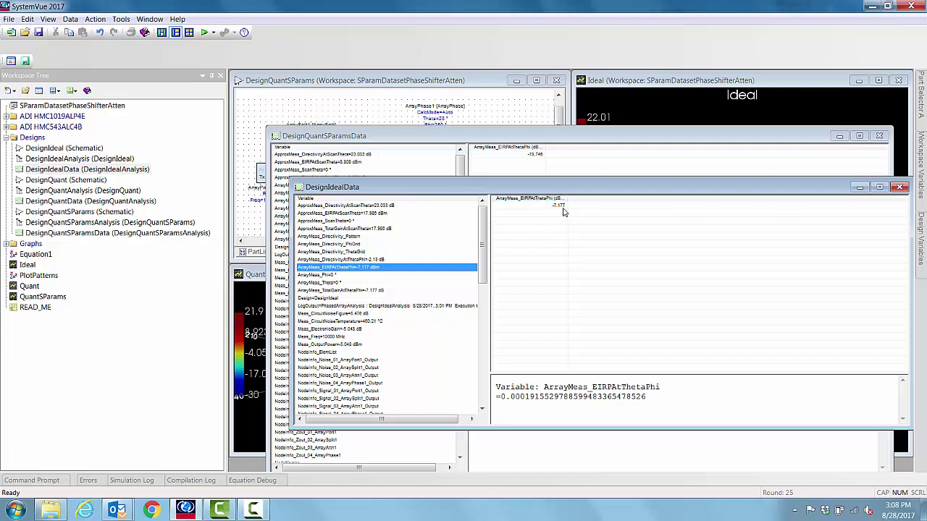
{"action": "double_click", "coordinate": [108, 200]}
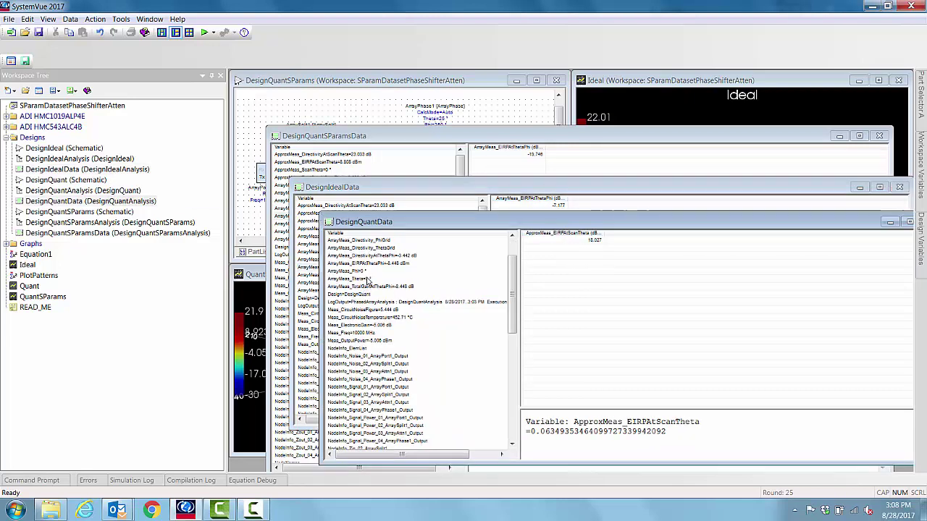
{"action": "left_click", "coordinate": [375, 264]}
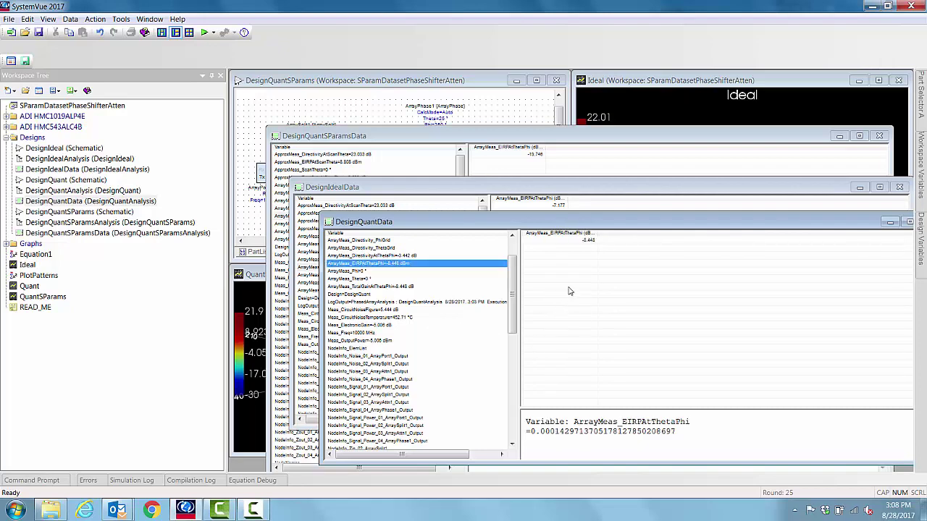
{"action": "left_click_drag", "start_coordinate": [534, 221], "coordinate": [521, 221]}
{"action": "left_click_drag", "start_coordinate": [507, 184], "coordinate": [490, 169]}
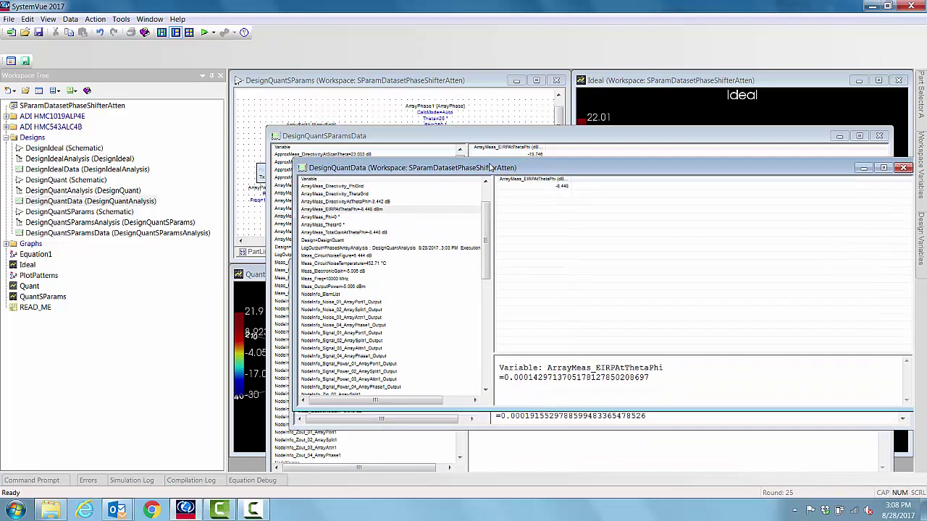